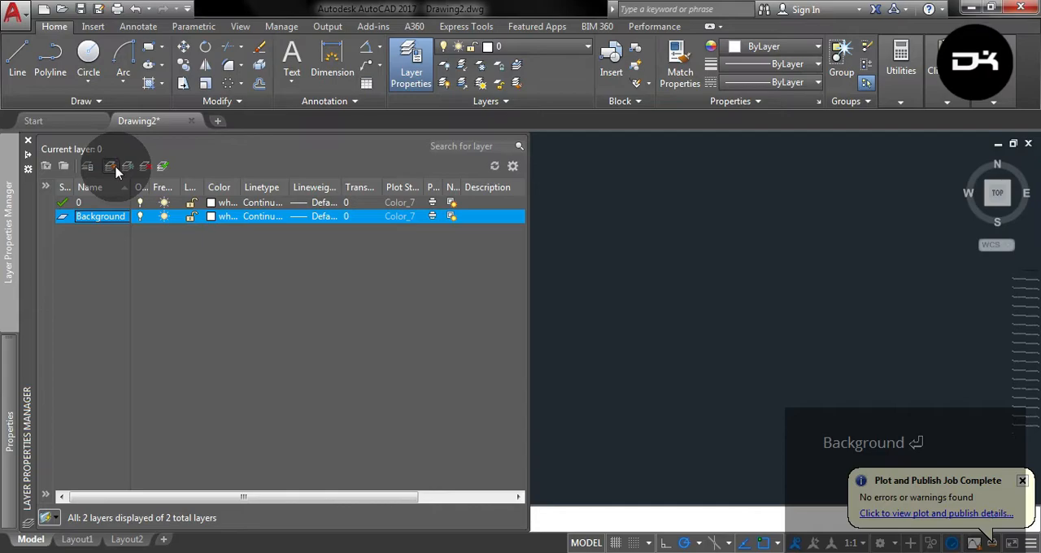
Set the Background layer's transparency to 40.
{"action": "left_click", "coordinate": [316, 216]}
{"action": "left_click", "coordinate": [455, 390]}
{"action": "left_click", "coordinate": [376, 216]}
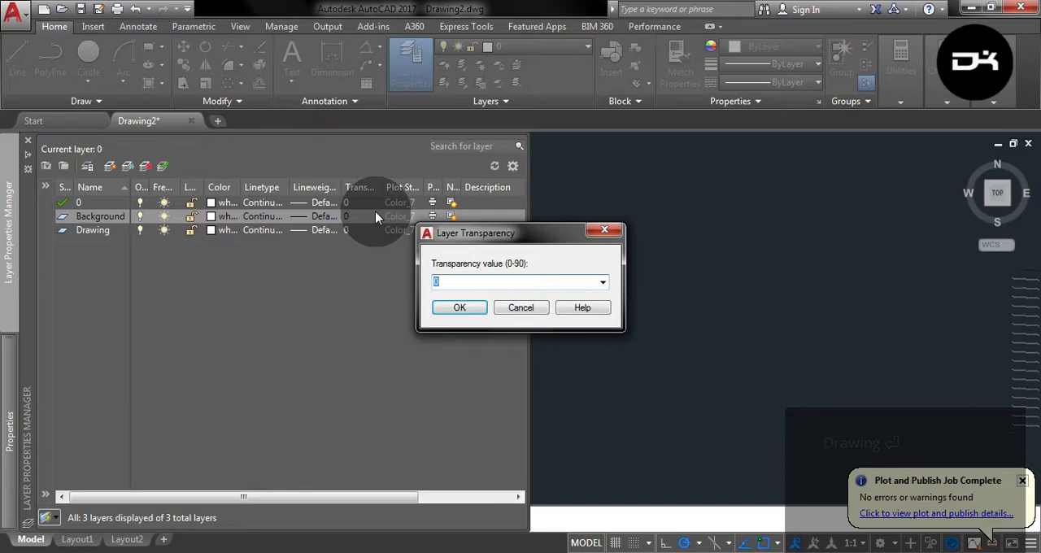
{"action": "type", "text": "40"}
{"action": "key", "text": "Return"}
Assign index color 8 to the Background layer and make it the current layer.
{"action": "left_click", "coordinate": [219, 216]}
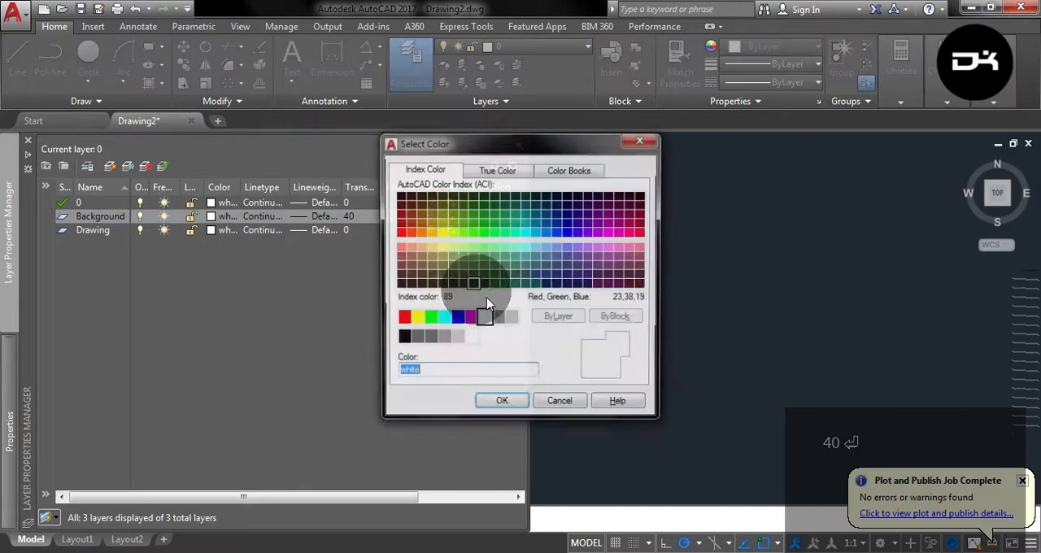
{"action": "left_click", "coordinate": [499, 322]}
{"action": "left_click", "coordinate": [494, 402]}
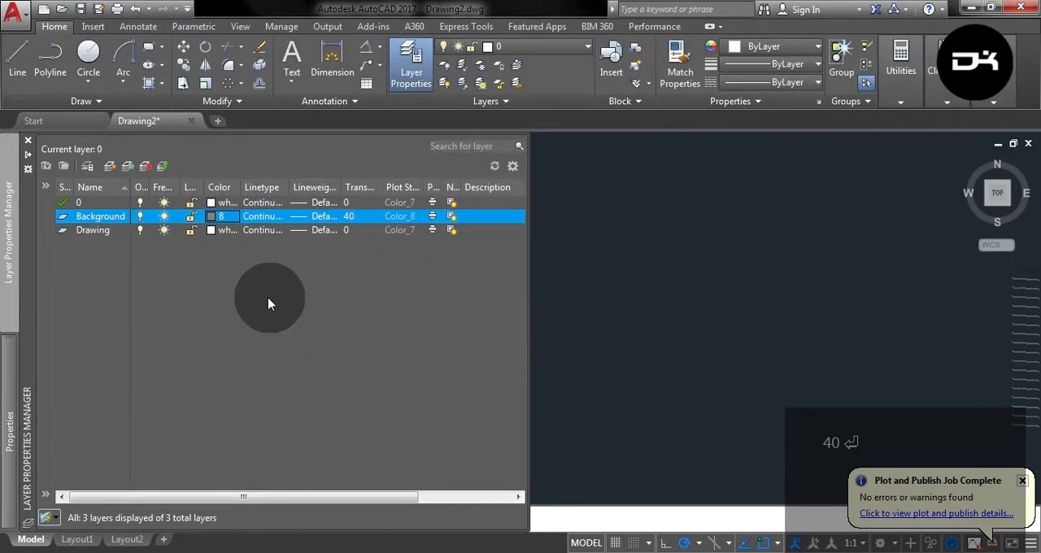
{"action": "left_click", "coordinate": [106, 218]}
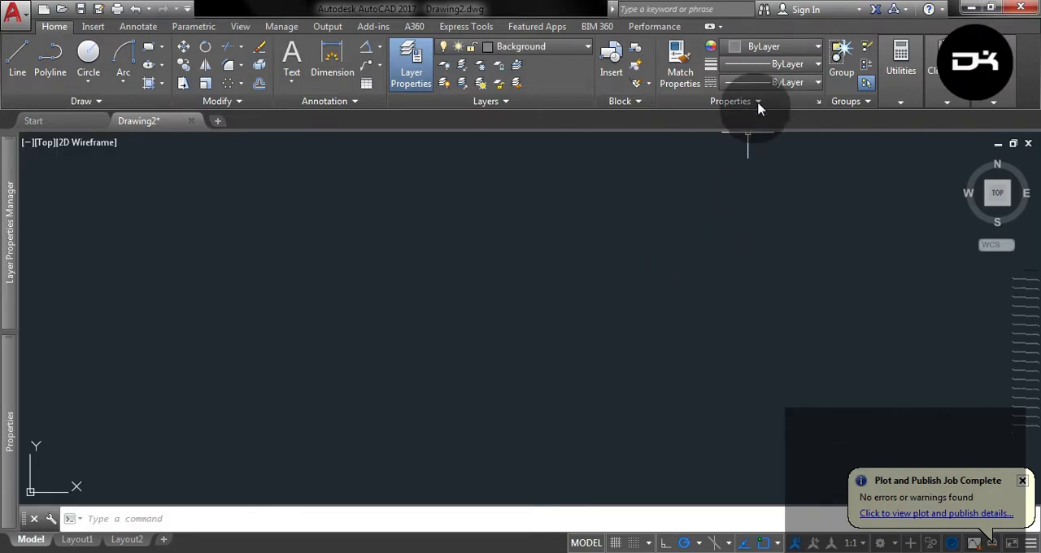
Load the ACAD_ISO02W100 ISO dash linetype and make it the current linetype for new objects.
{"action": "left_click", "coordinate": [779, 83]}
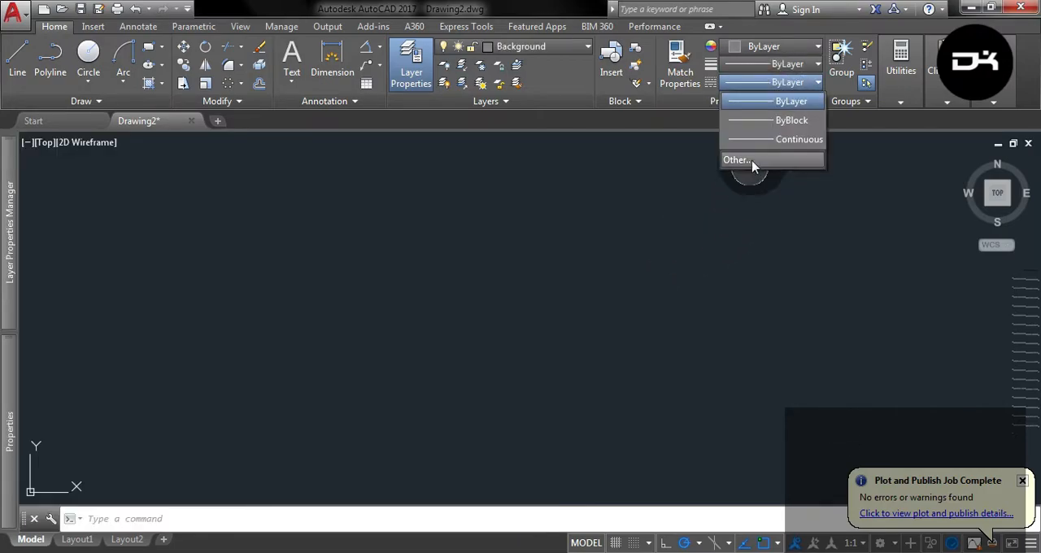
{"action": "left_click", "coordinate": [738, 162]}
{"action": "left_click", "coordinate": [638, 155]}
{"action": "left_click", "coordinate": [494, 257]}
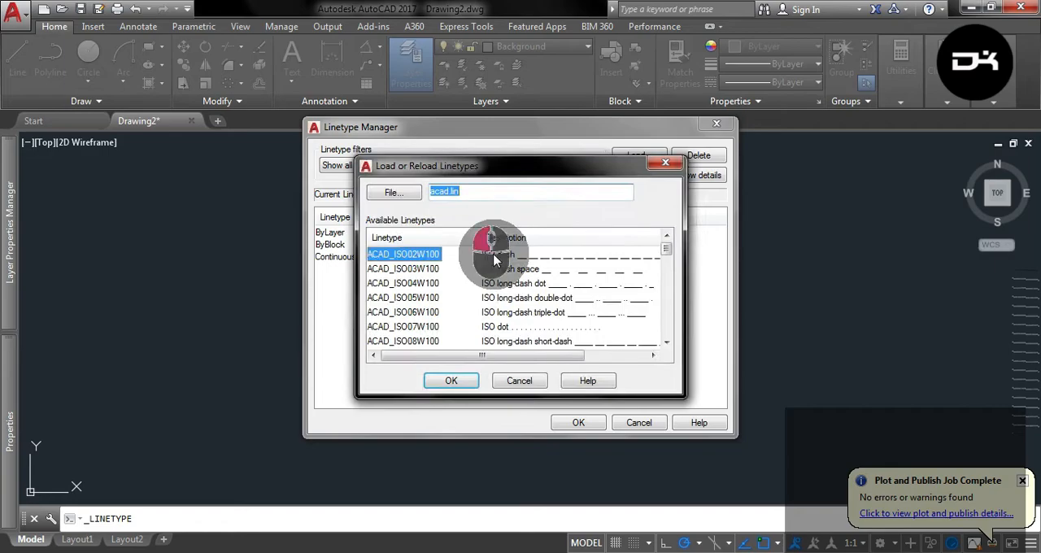
{"action": "left_click", "coordinate": [452, 381]}
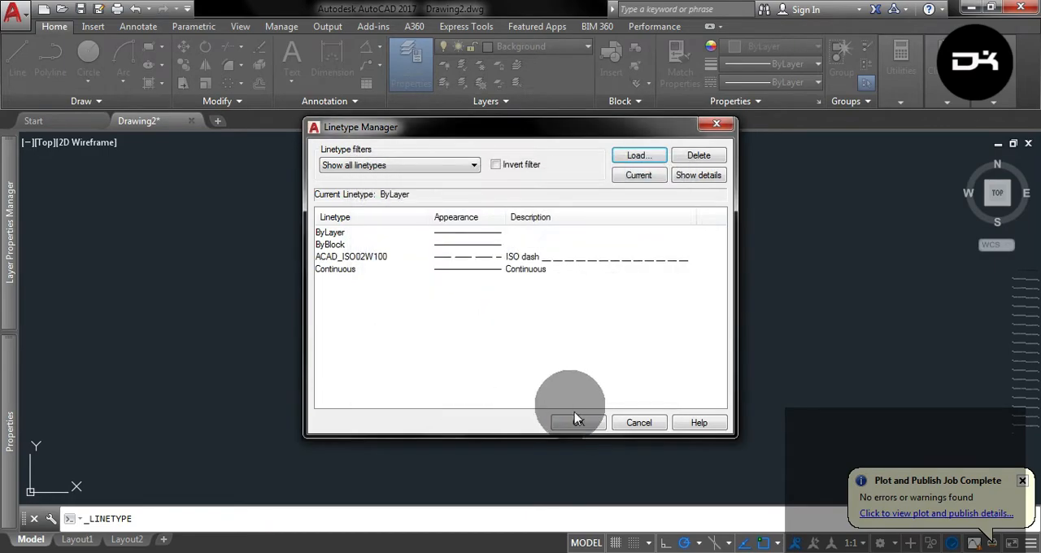
{"action": "key", "text": "Return"}
{"action": "left_click", "coordinate": [784, 83]}
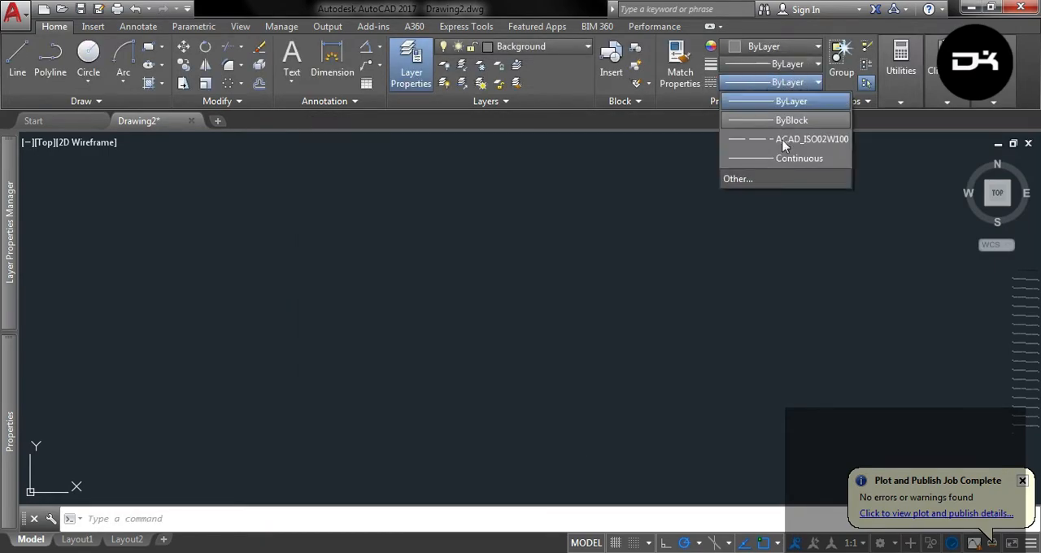
{"action": "left_click", "coordinate": [782, 141]}
{"action": "key", "text": "Escape"}
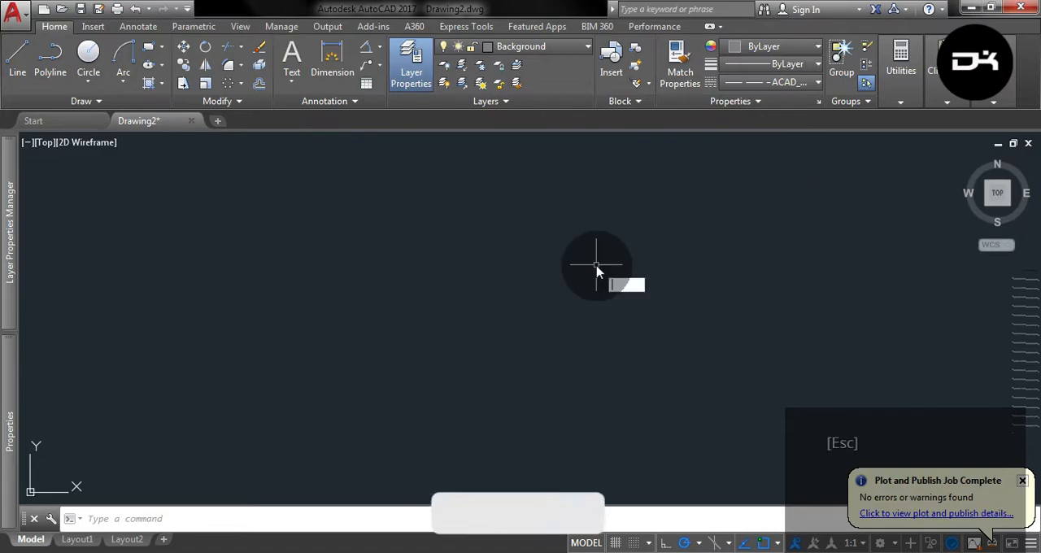
Configure the drawing units to decimal length with 0.0 precision and an insertion scale of millimeters.
{"action": "type", "text": "un"}
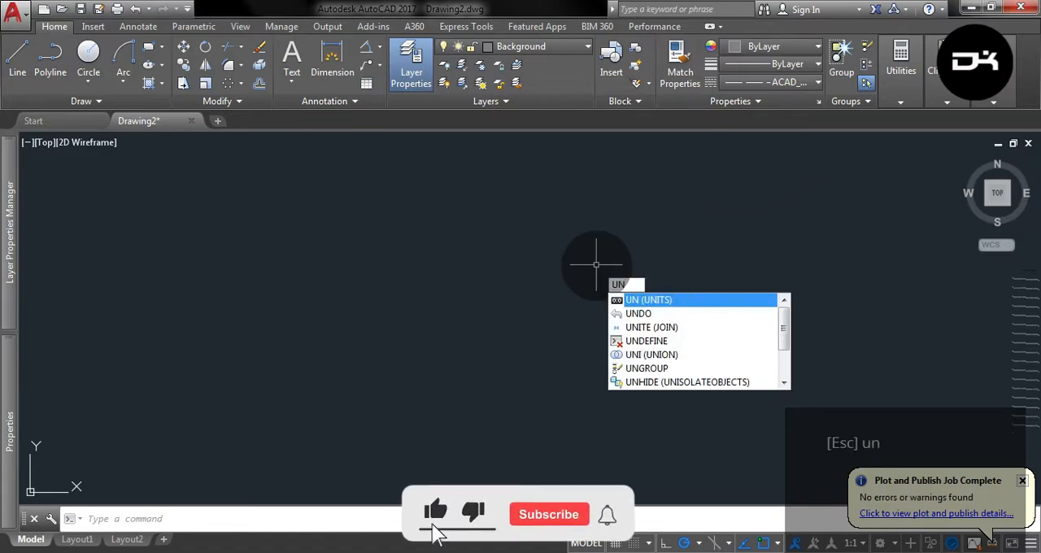
{"action": "key", "text": "Return"}
{"action": "left_click", "coordinate": [477, 207]}
{"action": "left_click", "coordinate": [477, 235]}
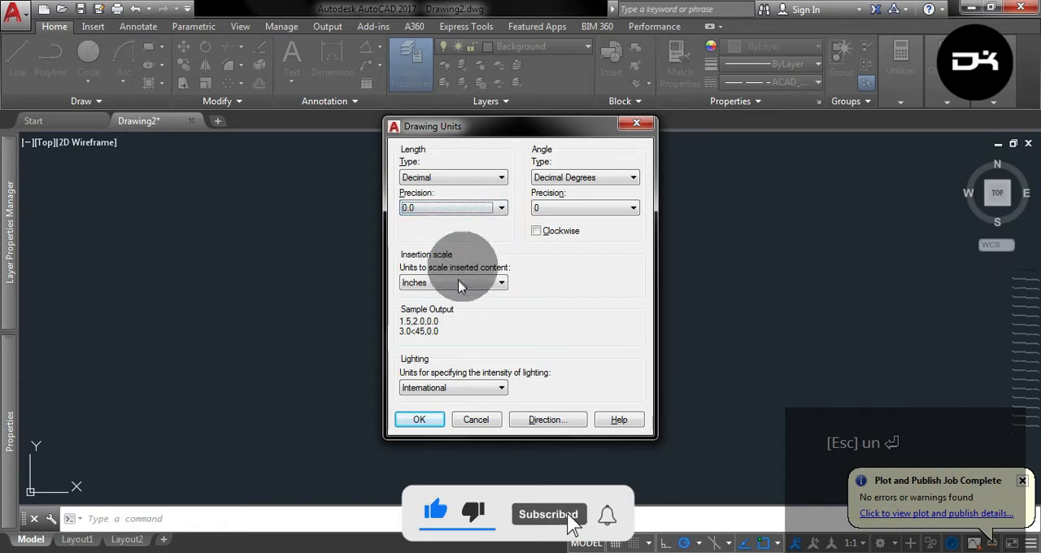
{"action": "left_click", "coordinate": [456, 282]}
{"action": "left_click", "coordinate": [432, 348]}
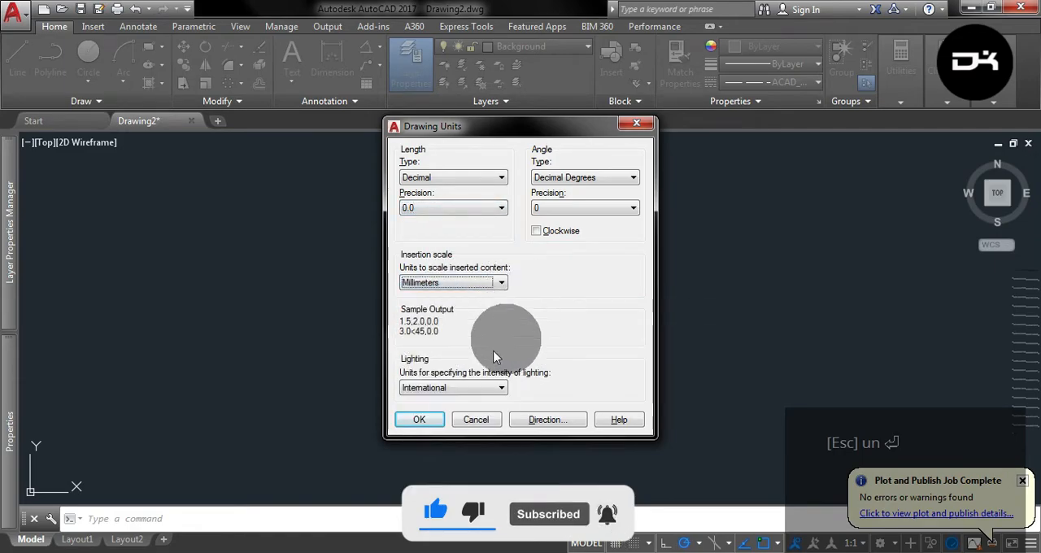
{"action": "left_click", "coordinate": [416, 420]}
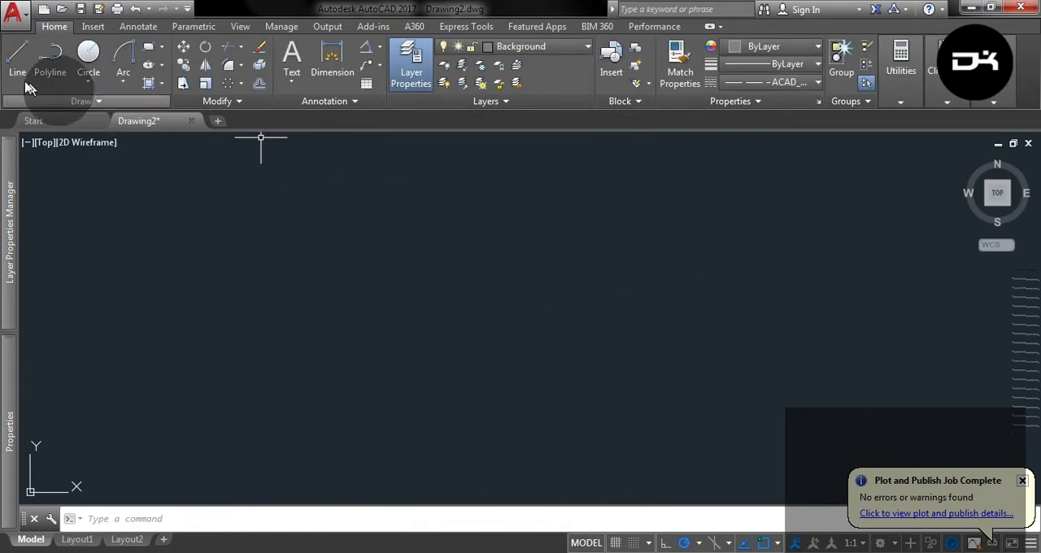
Draw a horizontal dashed line 350 mm long.
{"action": "left_click", "coordinate": [12, 61]}
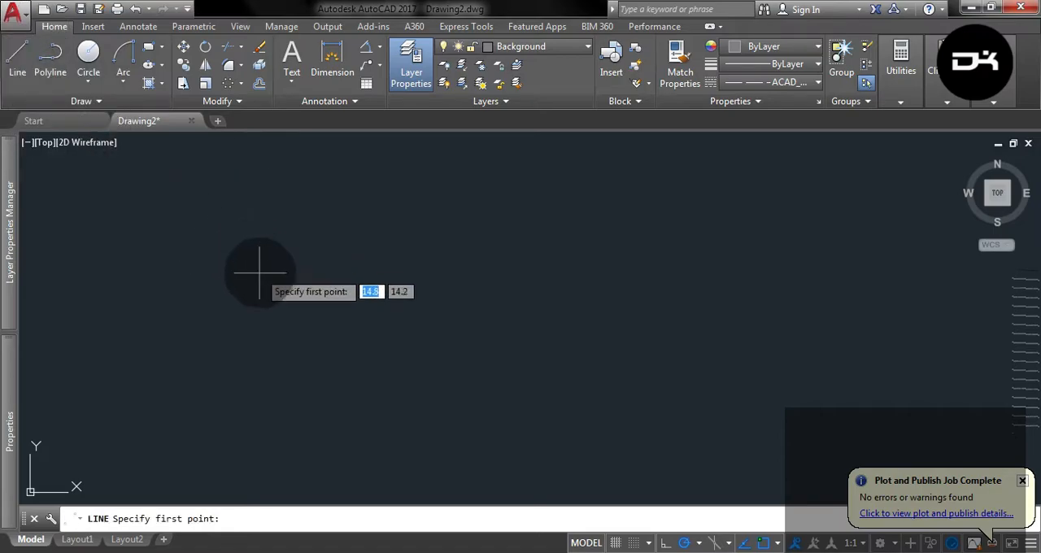
{"action": "left_click", "coordinate": [379, 281]}
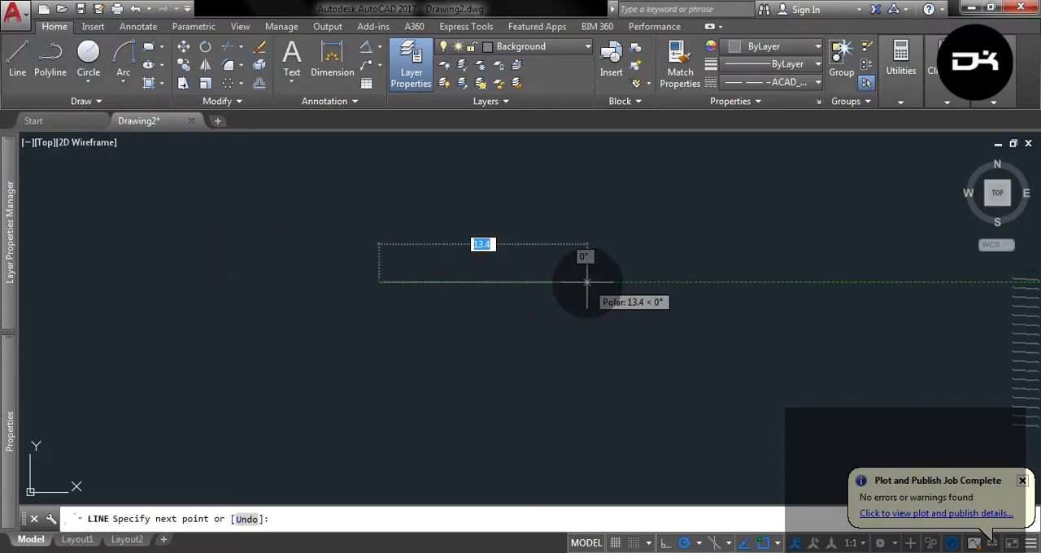
{"action": "key", "text": "Return"}
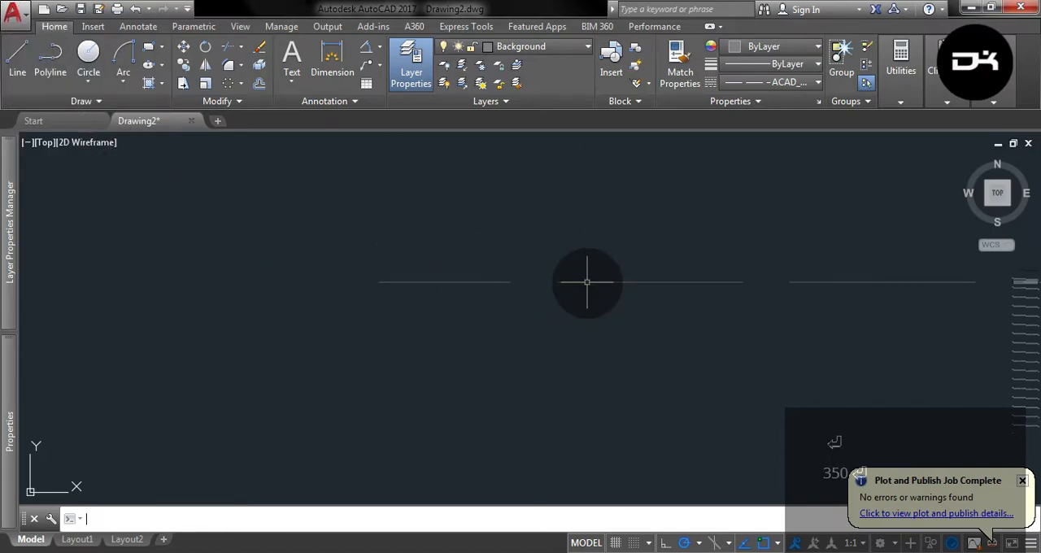
Move the UCS origin to empty space below and to the left of the horizontal line.
{"action": "scroll", "coordinate": [528, 281], "scroll_direction": "down", "scroll_amount": 5}
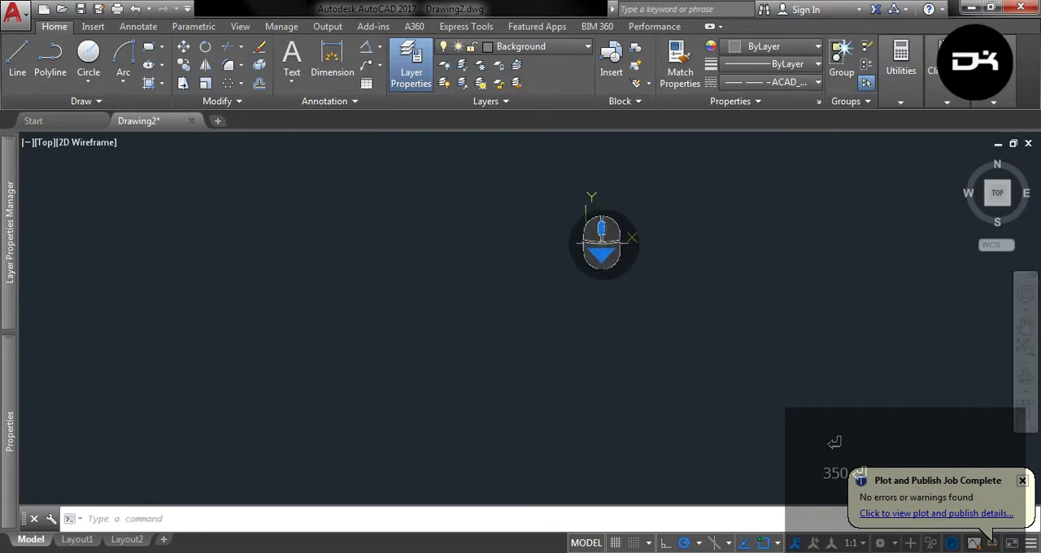
{"action": "left_click", "coordinate": [584, 243]}
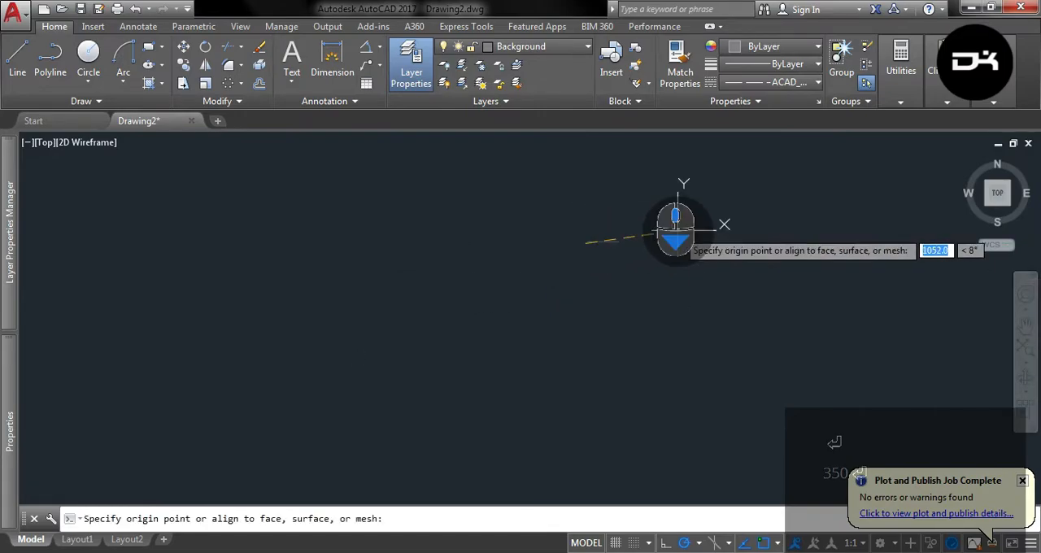
{"action": "left_click", "coordinate": [32, 481]}
Mirror the horizontal line about a 45° axis through its midpoint, keeping the original, to form a crossing vertical centerline.
{"action": "scroll", "coordinate": [548, 258], "scroll_direction": "up", "scroll_amount": 10}
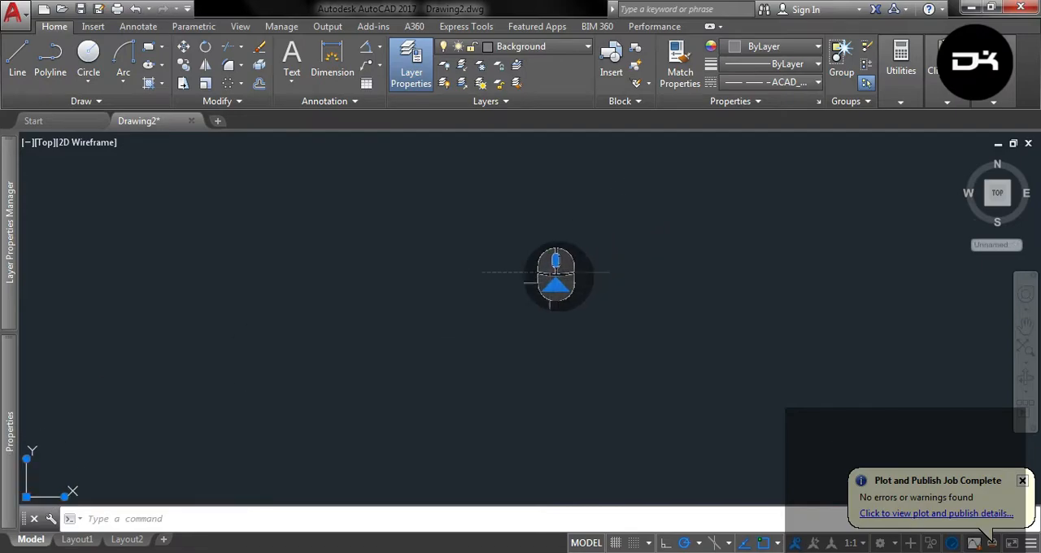
{"action": "left_click", "coordinate": [549, 269]}
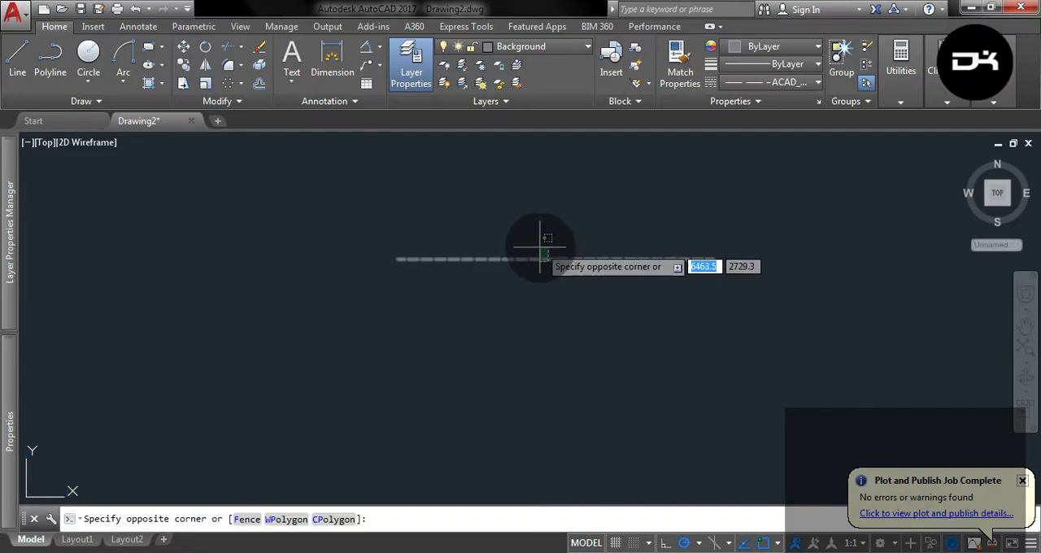
{"action": "left_click", "coordinate": [286, 188]}
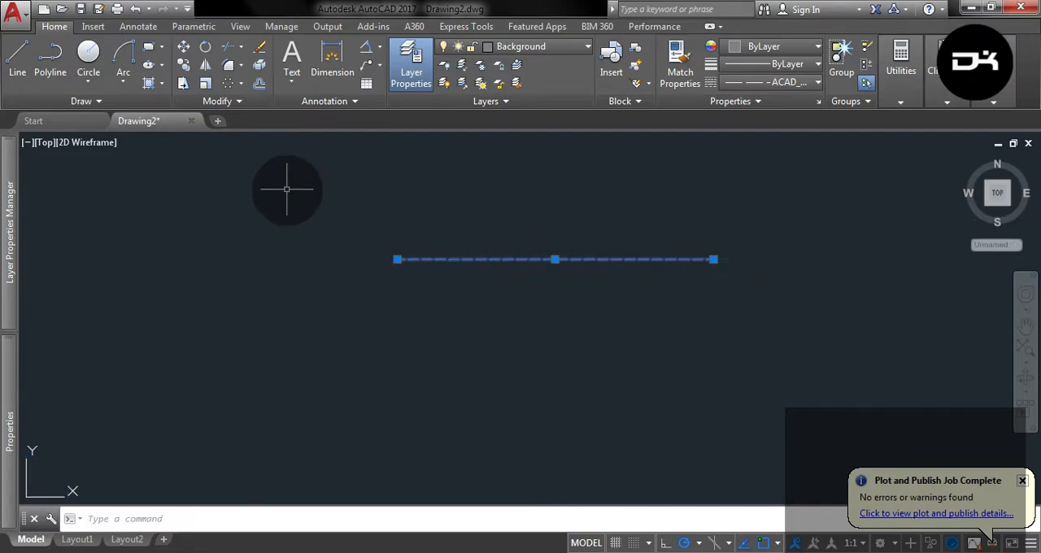
{"action": "left_click", "coordinate": [208, 66]}
{"action": "left_click", "coordinate": [555, 259]}
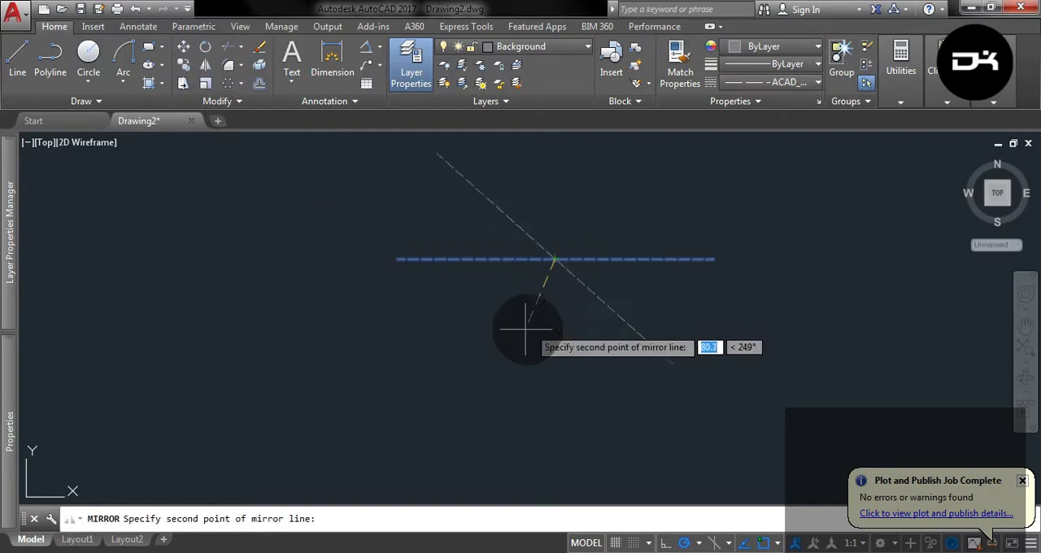
{"action": "left_click", "coordinate": [484, 339]}
{"action": "left_click", "coordinate": [529, 388]}
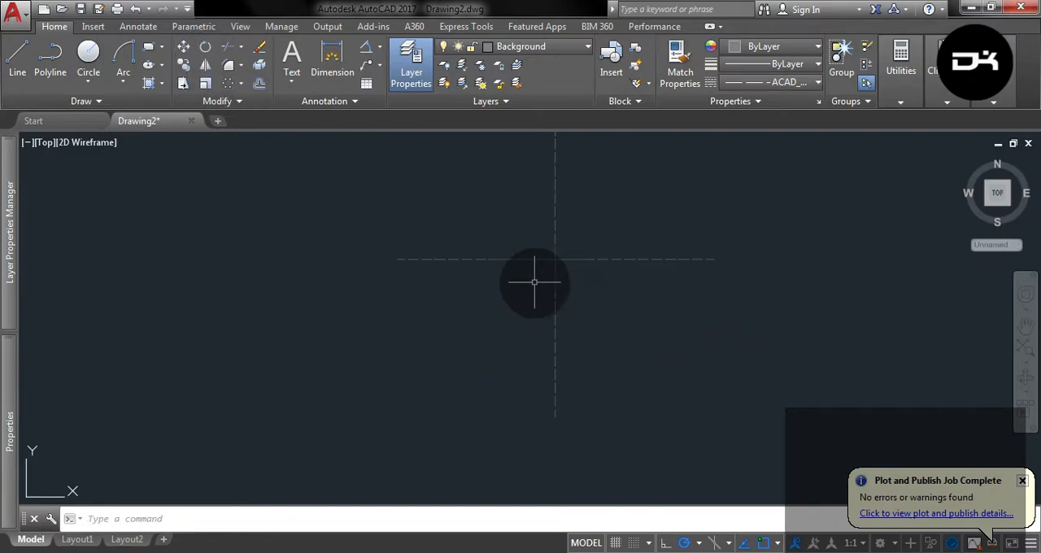
Draw a circle of radius 40 mm centered on the intersection of the two centerlines.
{"action": "scroll", "coordinate": [511, 260], "scroll_direction": "down", "scroll_amount": 2}
{"action": "left_click", "coordinate": [92, 64]}
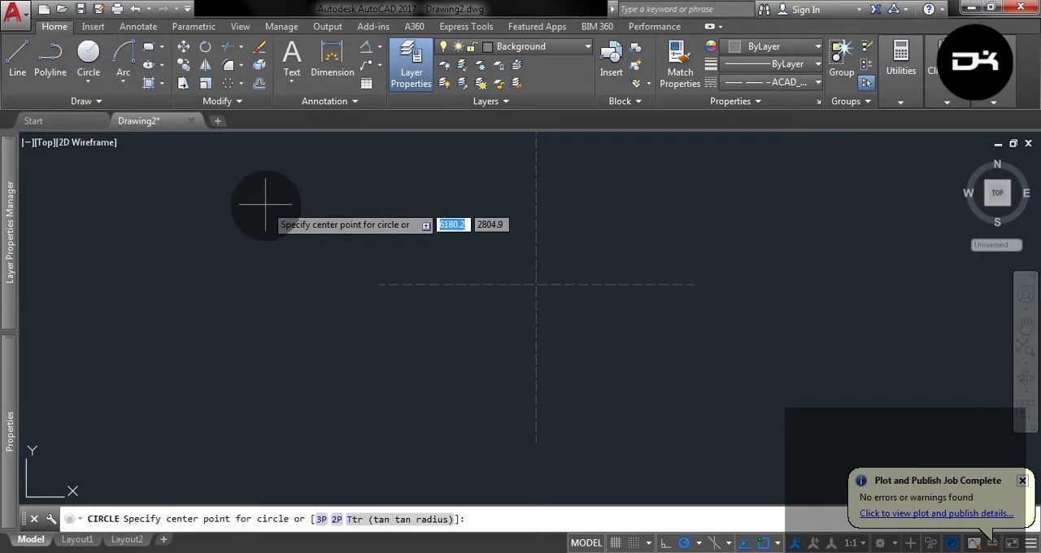
{"action": "left_click", "coordinate": [536, 285]}
{"action": "type", "text": "40"}
{"action": "key", "text": "Return"}
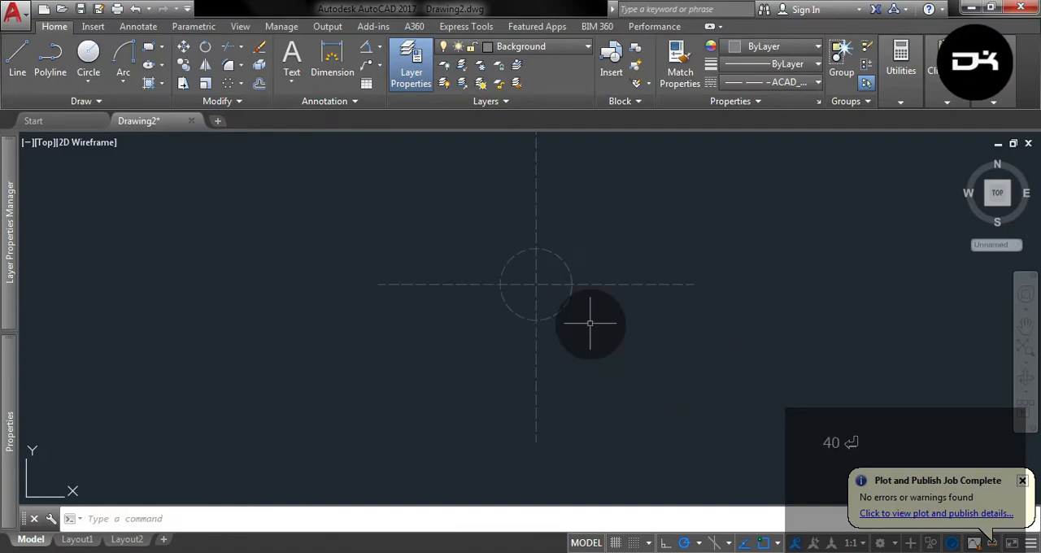
{"action": "type", "text": "b"}
{"action": "key", "text": "Escape"}
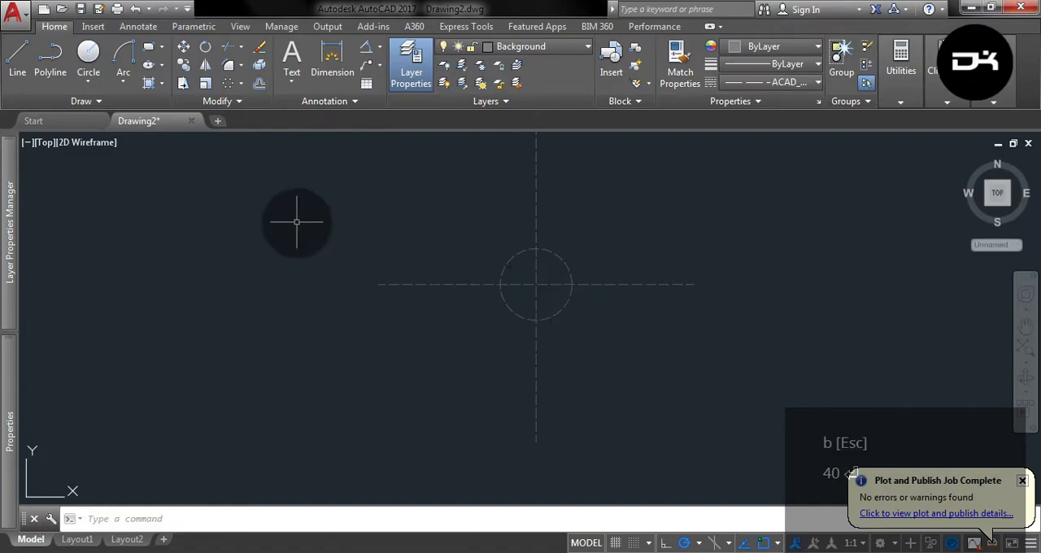
Draw a concentric outer circle of radius 160 mm at the centerline intersection.
{"action": "left_click", "coordinate": [88, 53]}
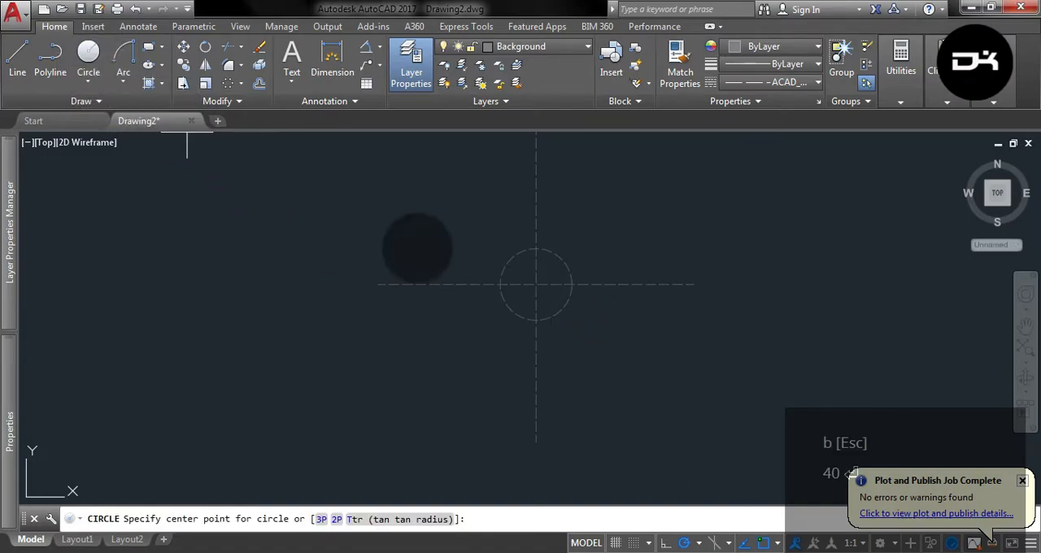
{"action": "left_click", "coordinate": [536, 284]}
{"action": "type", "text": "16"}
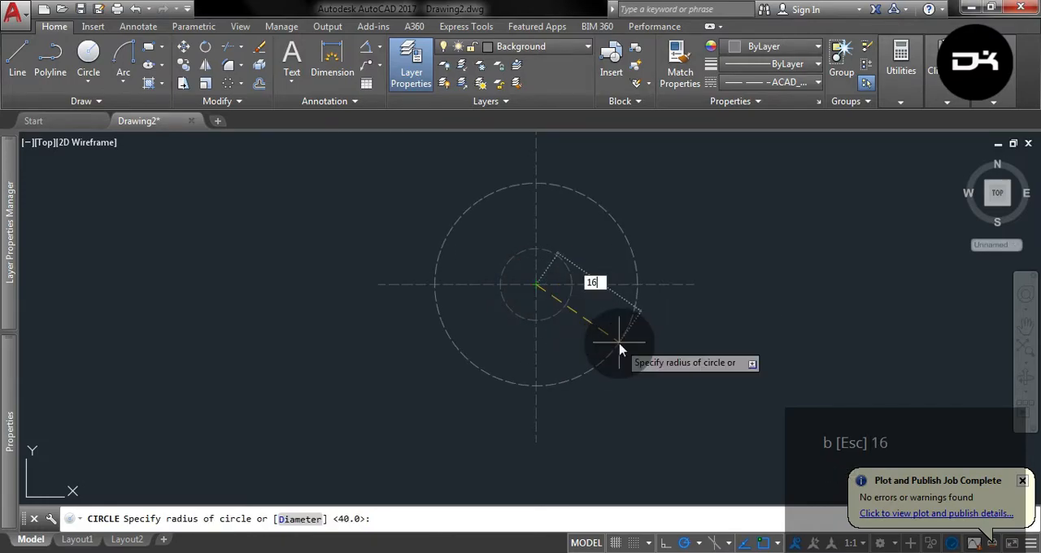
{"action": "type", "text": "0"}
{"action": "key", "text": "Return"}
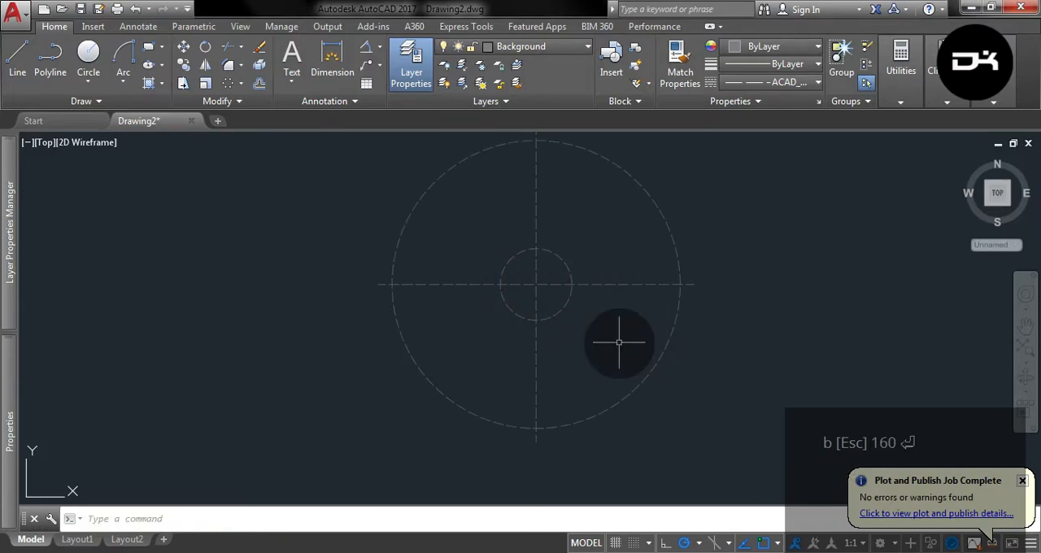
Draw a third concentric circle of radius 130 mm at the centerline intersection.
{"action": "left_click", "coordinate": [90, 50]}
{"action": "left_click", "coordinate": [536, 284]}
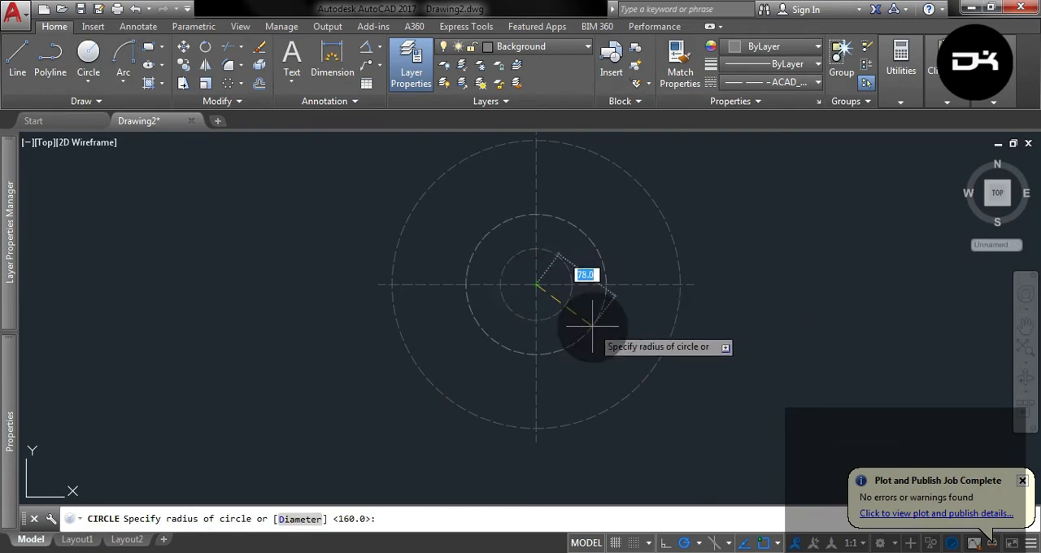
{"action": "key", "text": "Return"}
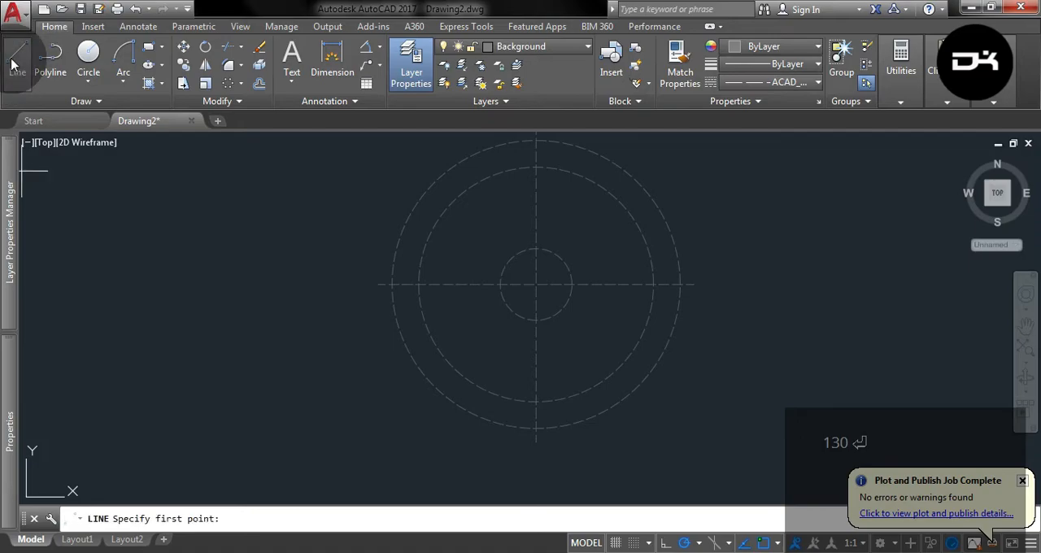
Draw a construction line 300 mm long at 30° from the left quadrant of the 130 mm radius circle.
{"action": "left_click", "coordinate": [419, 284]}
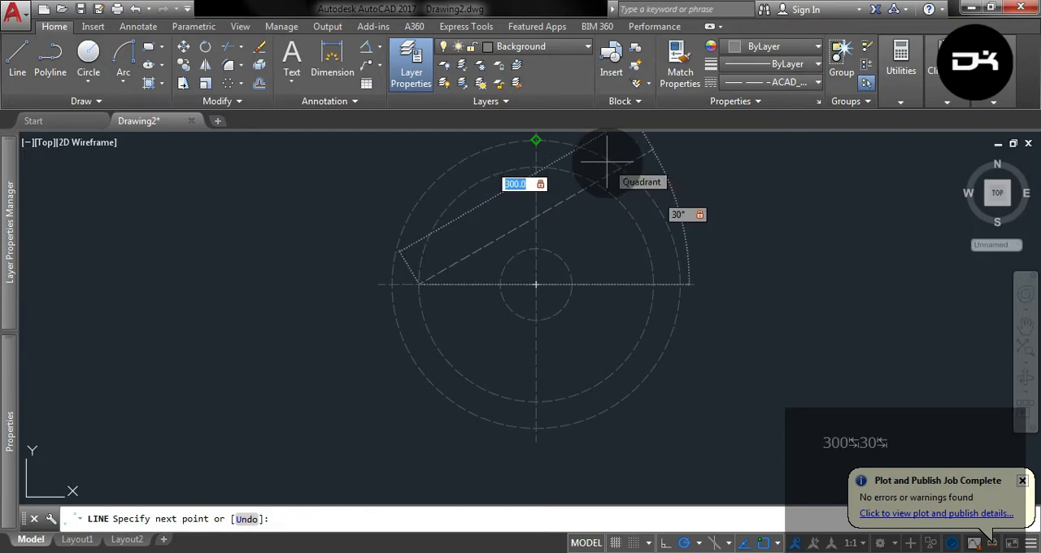
{"action": "key", "text": "Return"}
{"action": "key", "text": "Return"}
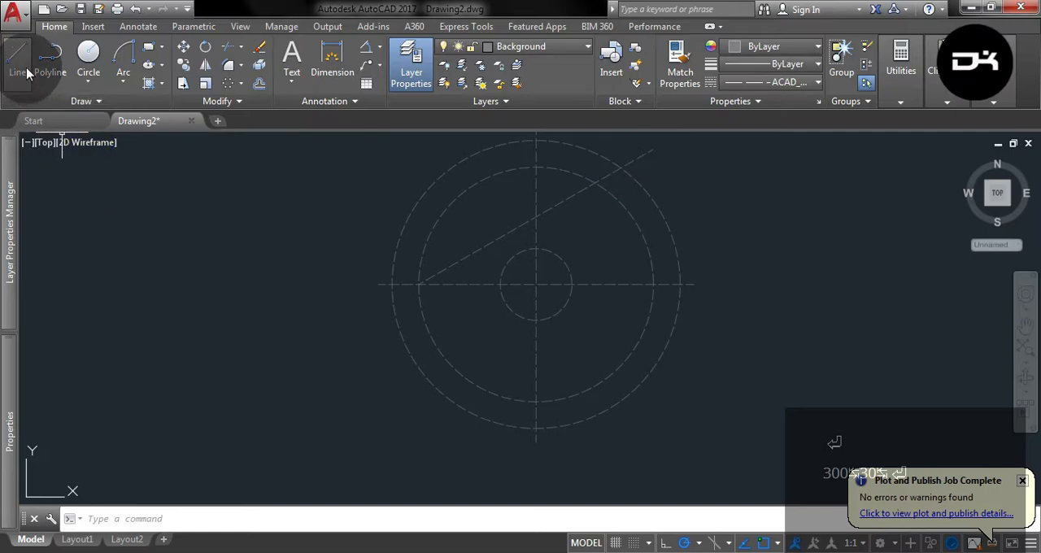
Draw a construction line 200 mm long at 10° from the common center of the circles.
{"action": "left_click", "coordinate": [17, 57]}
{"action": "scroll", "coordinate": [598, 333], "scroll_direction": "down", "scroll_amount": 2}
{"action": "scroll", "coordinate": [553, 327], "scroll_direction": "up", "scroll_amount": 2}
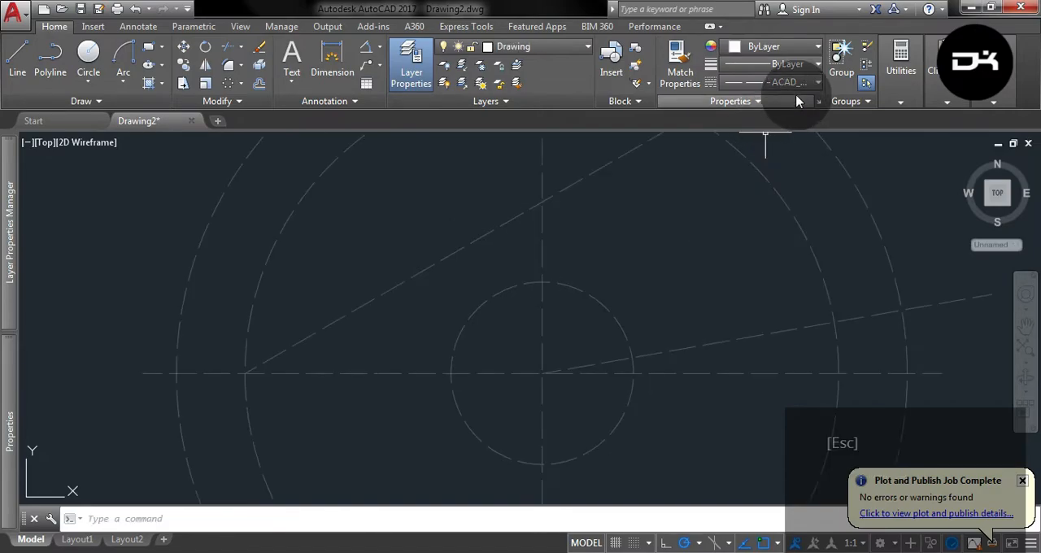
Set the current linetype to ByLayer for drawing on the Drawing layer.
{"action": "left_click", "coordinate": [789, 82]}
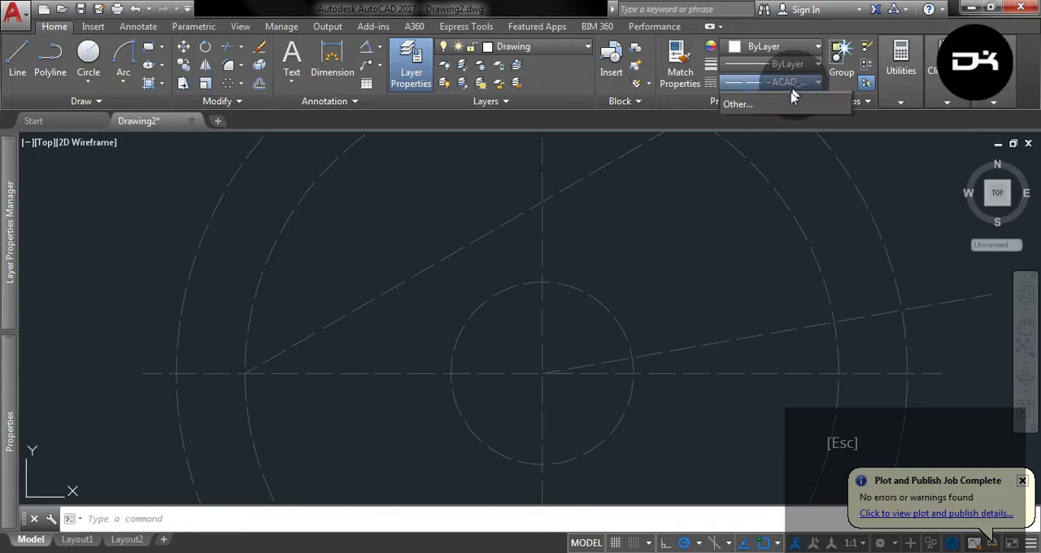
{"action": "left_click", "coordinate": [757, 167]}
{"action": "left_click", "coordinate": [794, 82]}
{"action": "left_click", "coordinate": [784, 89]}
{"action": "left_click", "coordinate": [785, 87]}
{"action": "left_click", "coordinate": [774, 102]}
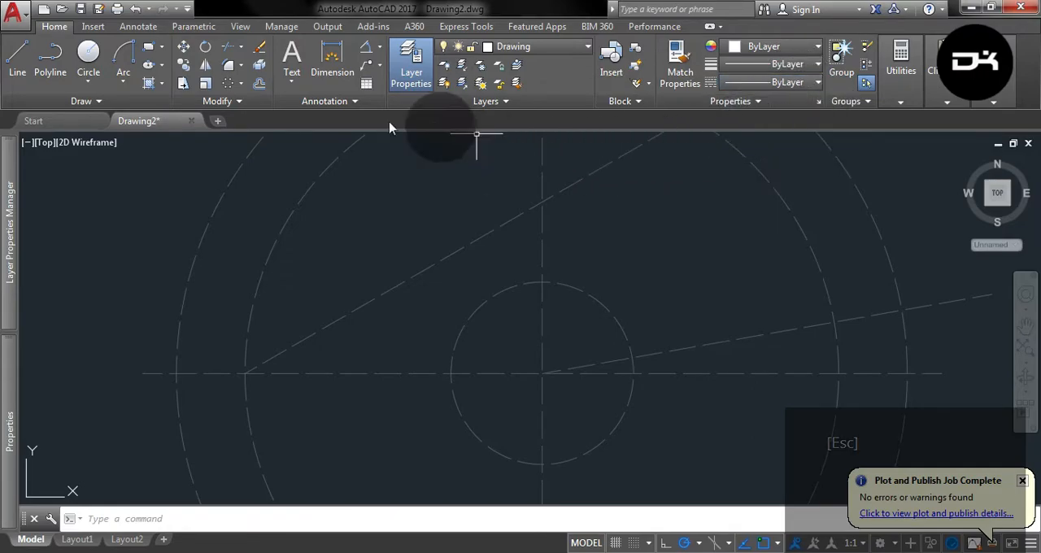
Draw a circle of radius 5 mm at the inner dashed circle's top quadrant and polar-array it into 6 items around the common center.
{"action": "left_click", "coordinate": [88, 53]}
{"action": "left_click", "coordinate": [541, 274]}
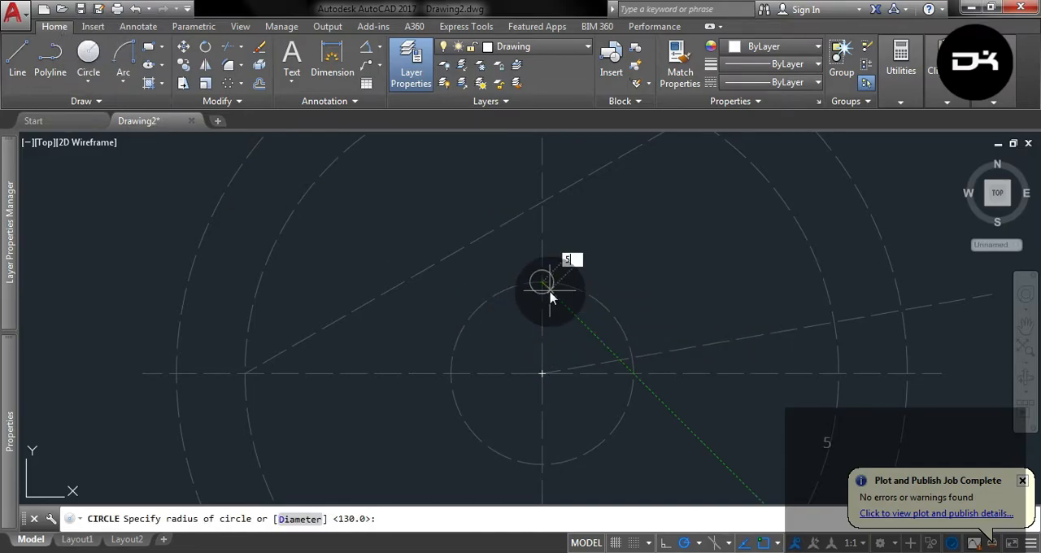
{"action": "left_click", "coordinate": [541, 283]}
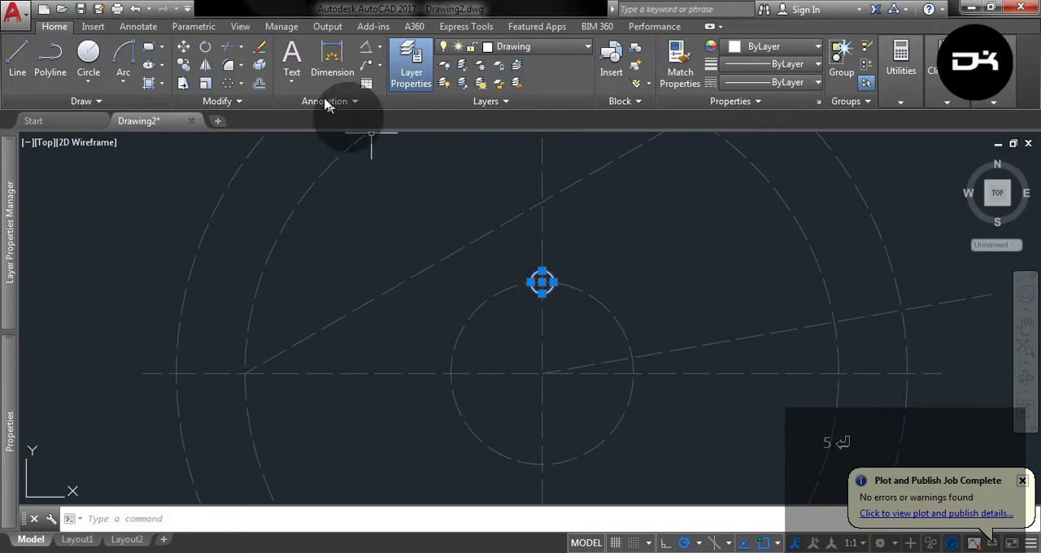
{"action": "left_click", "coordinate": [240, 86]}
{"action": "left_click", "coordinate": [234, 166]}
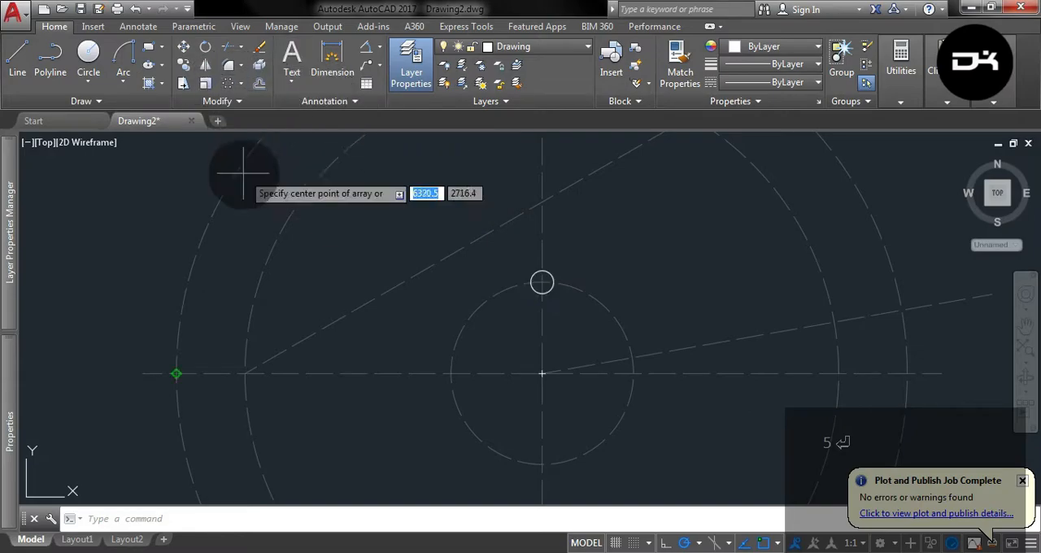
{"action": "left_click", "coordinate": [548, 375]}
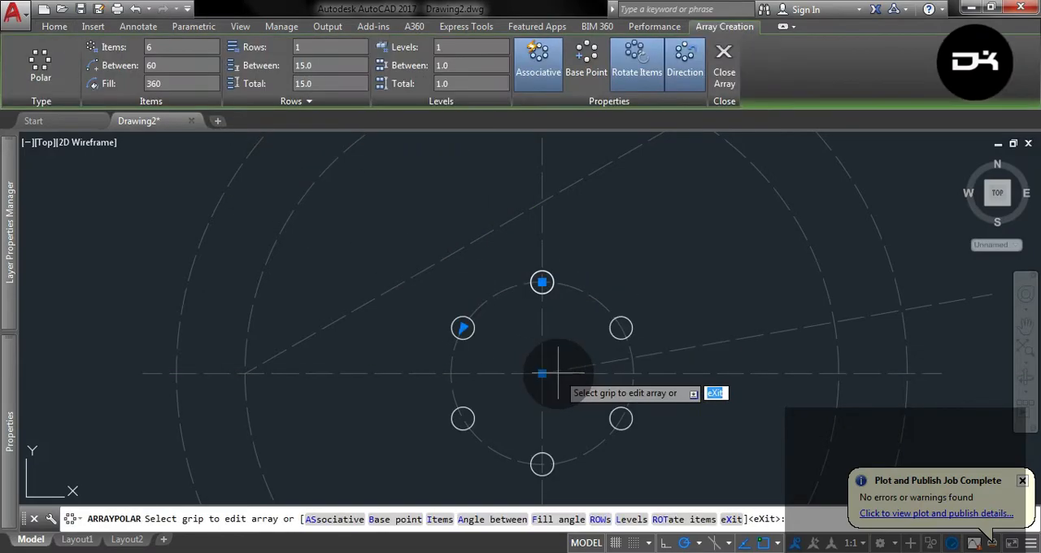
{"action": "key", "text": "Return"}
Switch the current layer from Background to Drawing and return the linetype to ByLayer.
{"action": "scroll", "coordinate": [521, 293], "scroll_direction": "down", "scroll_amount": 4}
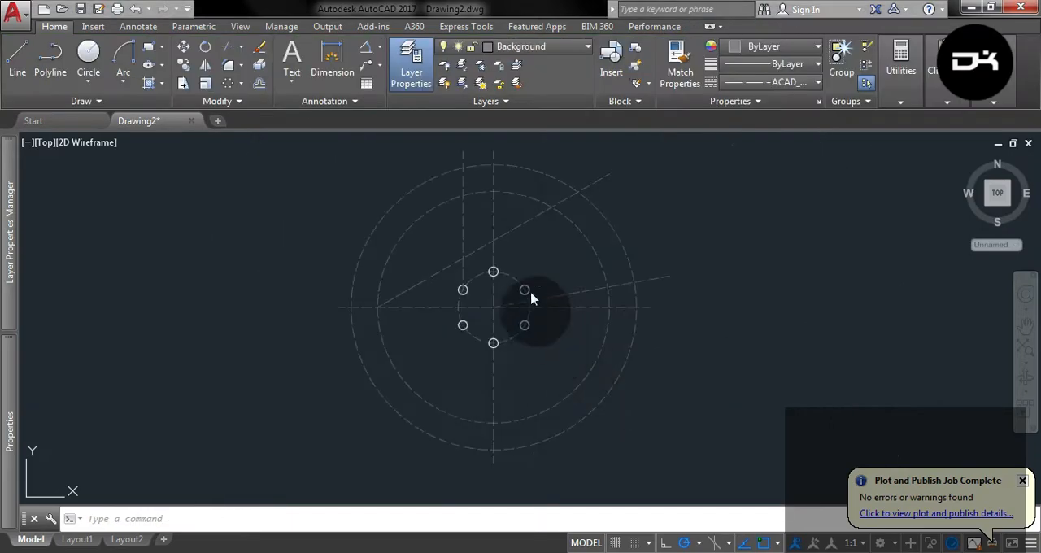
{"action": "scroll", "coordinate": [725, 245], "scroll_direction": "down", "scroll_amount": 6}
{"action": "scroll", "coordinate": [674, 246], "scroll_direction": "up", "scroll_amount": 6}
{"action": "scroll", "coordinate": [734, 250], "scroll_direction": "up", "scroll_amount": 2}
{"action": "middle_click_drag", "start_coordinate": [449, 251], "coordinate": [310, 293]}
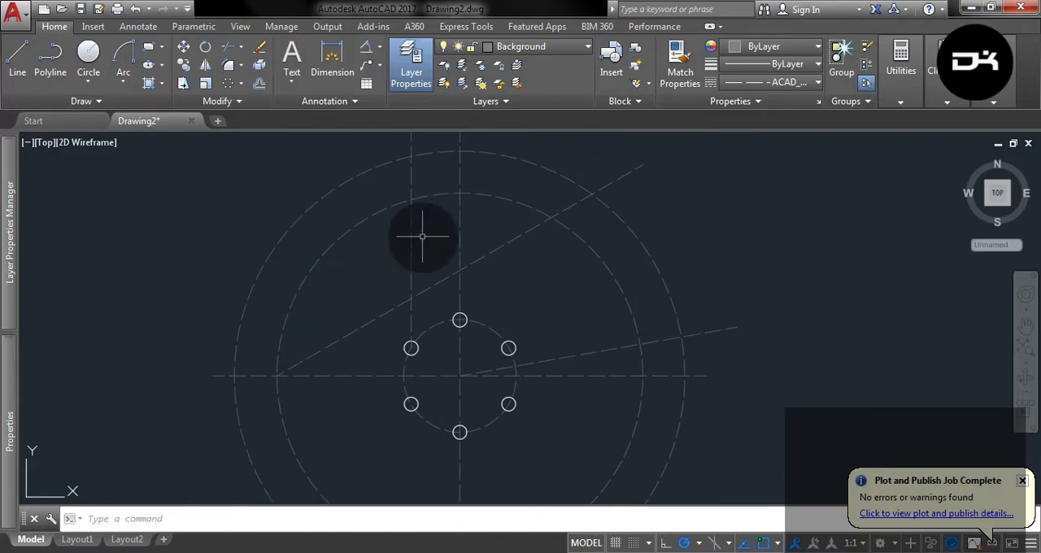
{"action": "left_click", "coordinate": [553, 47]}
{"action": "left_click", "coordinate": [520, 102]}
{"action": "left_click", "coordinate": [793, 82]}
{"action": "left_click", "coordinate": [769, 138]}
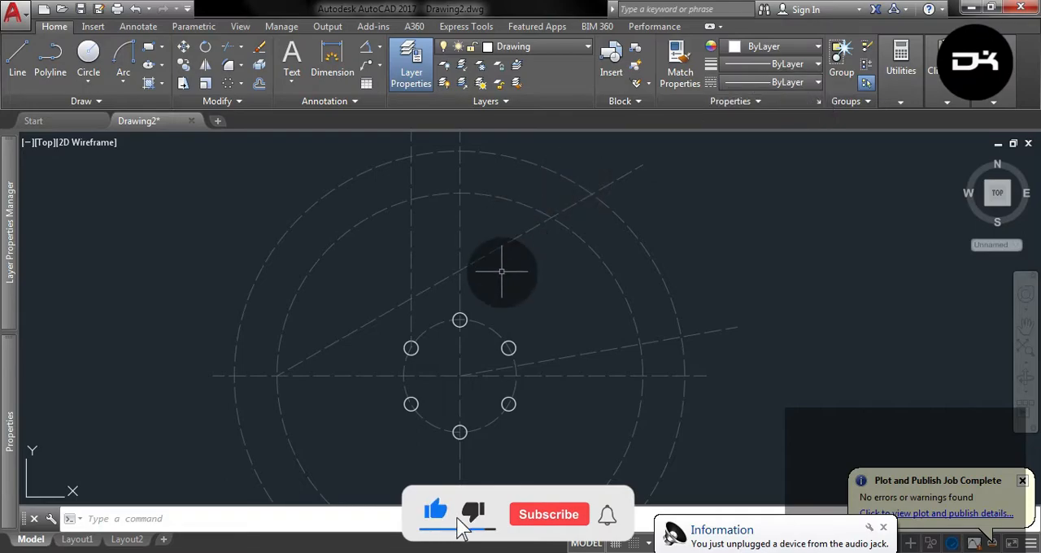
Draw connected lines from the 130 mm radius circle down the offset vertical construction line to the 30° line, and along it back to that circle.
{"action": "scroll", "coordinate": [434, 199], "scroll_direction": "up", "scroll_amount": 2}
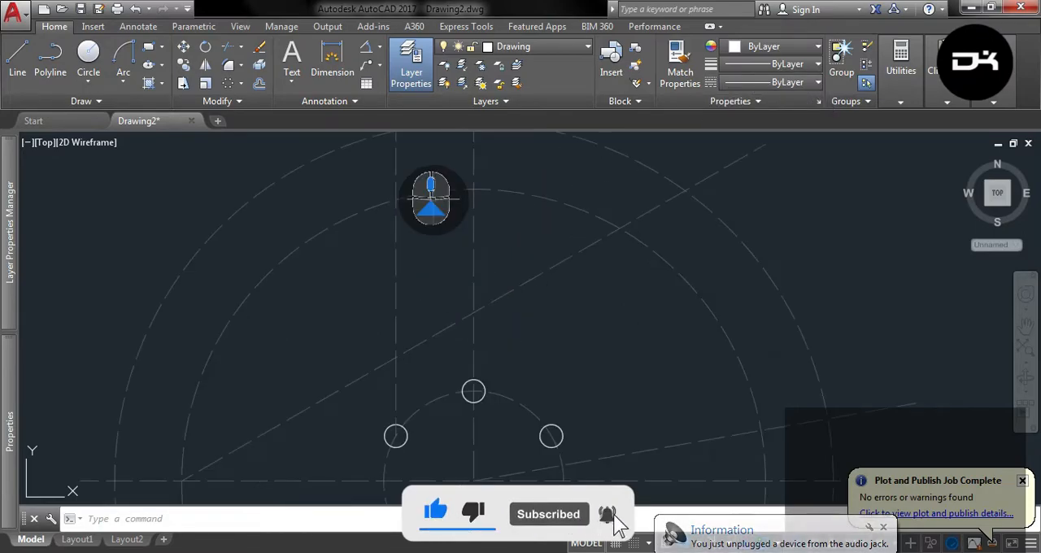
{"action": "left_click", "coordinate": [17, 55]}
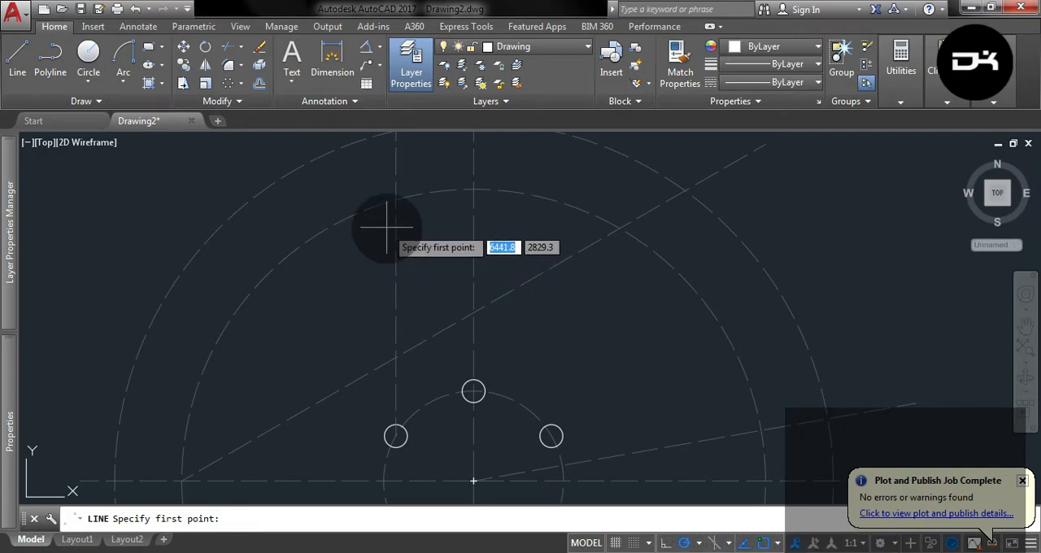
{"action": "left_click", "coordinate": [396, 199]}
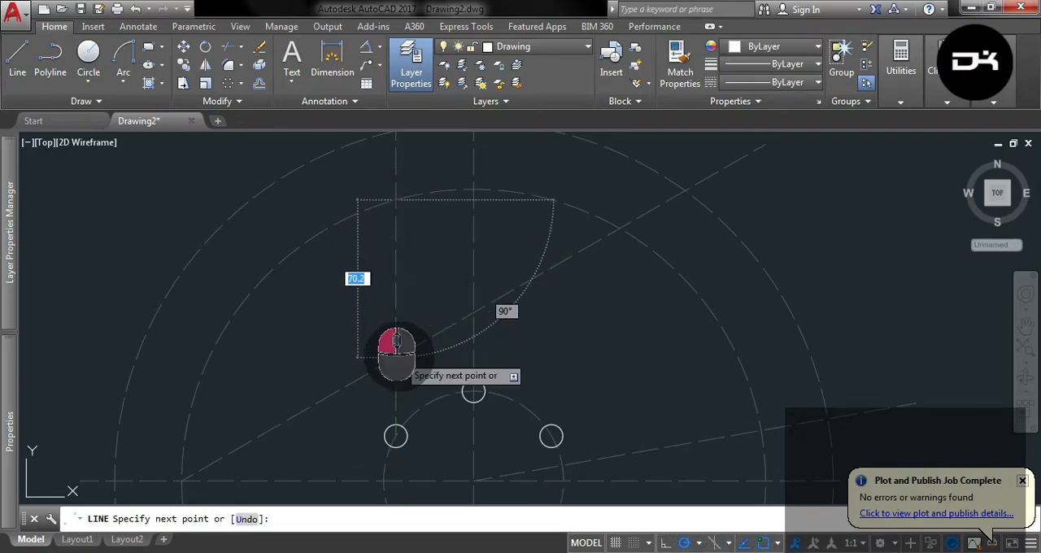
{"action": "left_click", "coordinate": [396, 357]}
{"action": "left_click", "coordinate": [620, 227]}
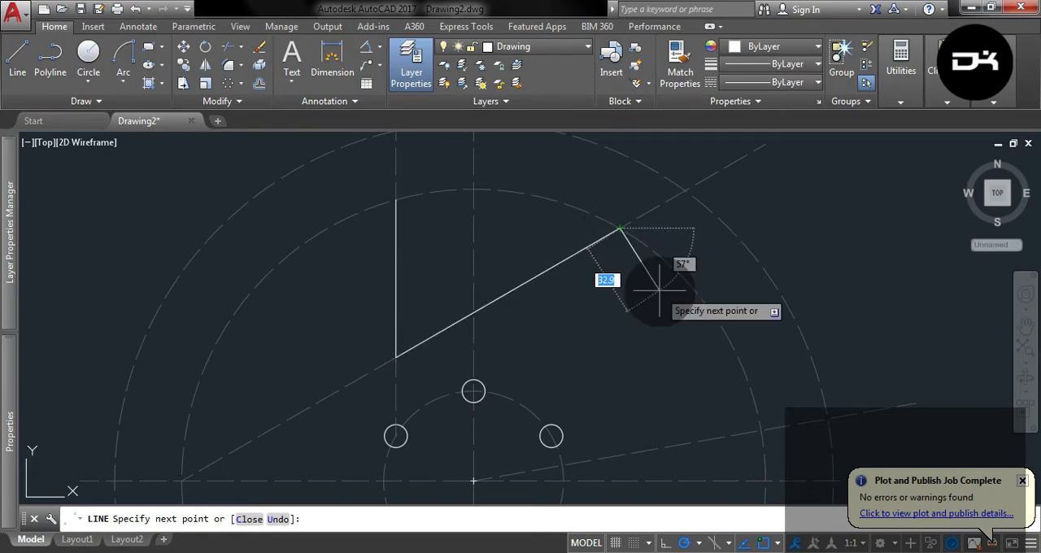
{"action": "key", "text": "ctrl+z"}
{"action": "key", "text": "ctrl+z"}
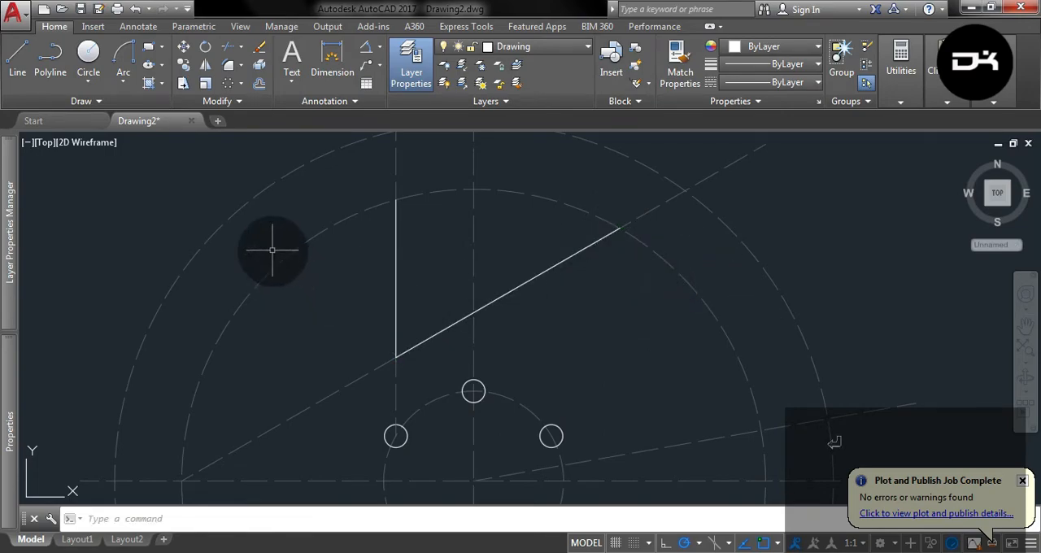
Draw a solid circle of radius 120 mm at the common center.
{"action": "left_click", "coordinate": [87, 55]}
{"action": "scroll", "coordinate": [572, 123], "scroll_direction": "down", "scroll_amount": 2}
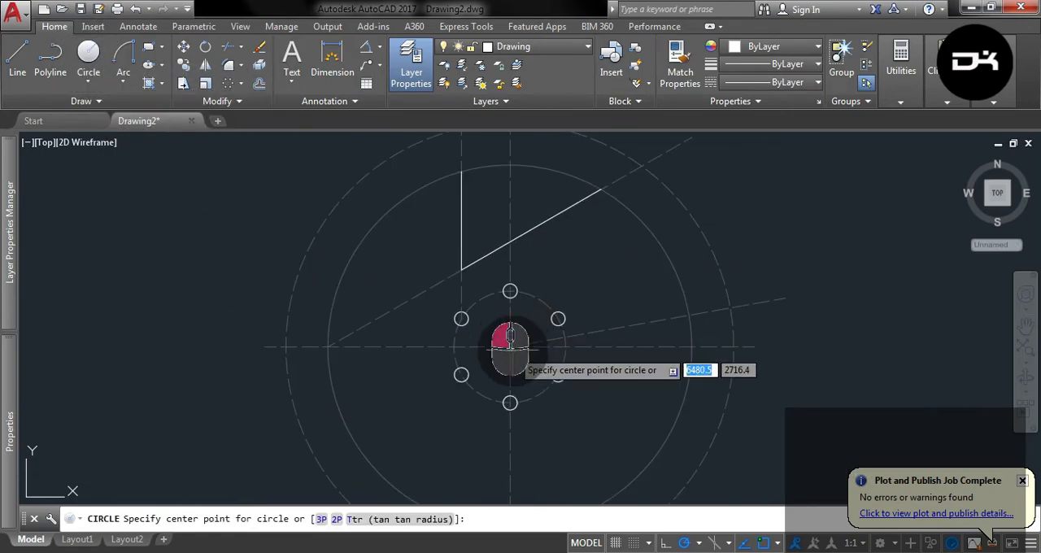
{"action": "left_click", "coordinate": [510, 348]}
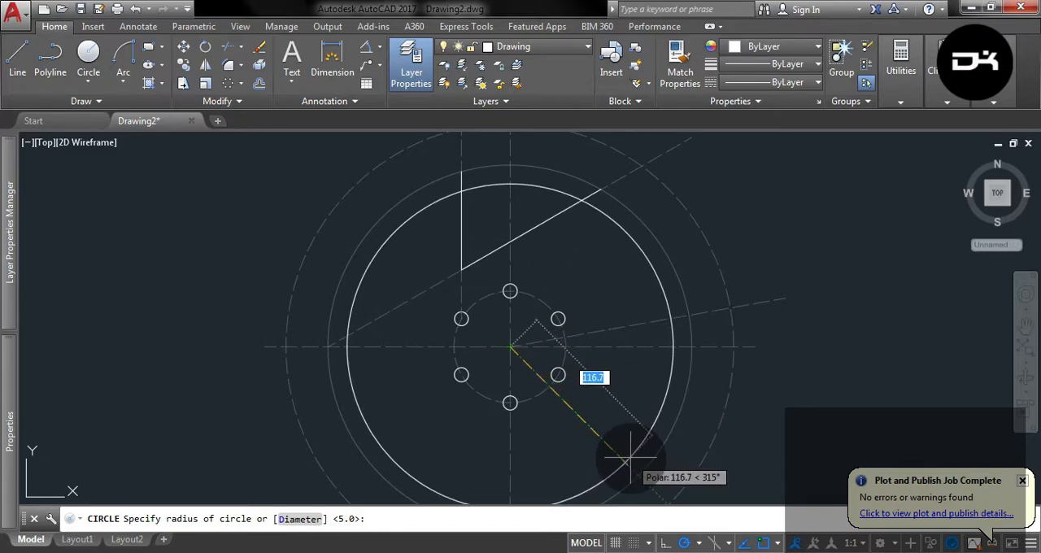
{"action": "type", "text": "120"}
{"action": "key", "text": "Return"}
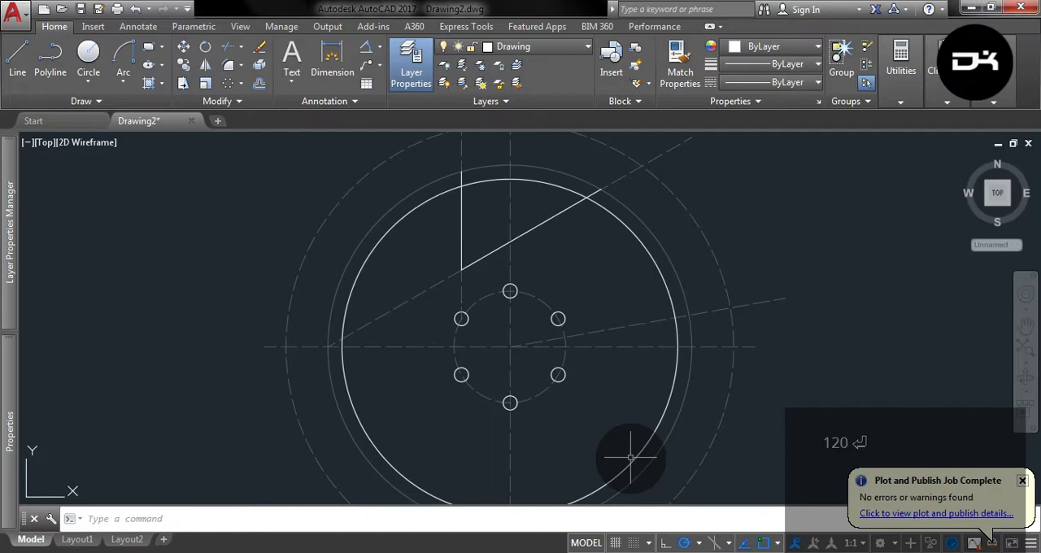
Draw a Tan, Tan, Radius circle of radius 10 mm touching the 120 mm radius circle and the solid vertical line.
{"action": "left_click", "coordinate": [88, 82]}
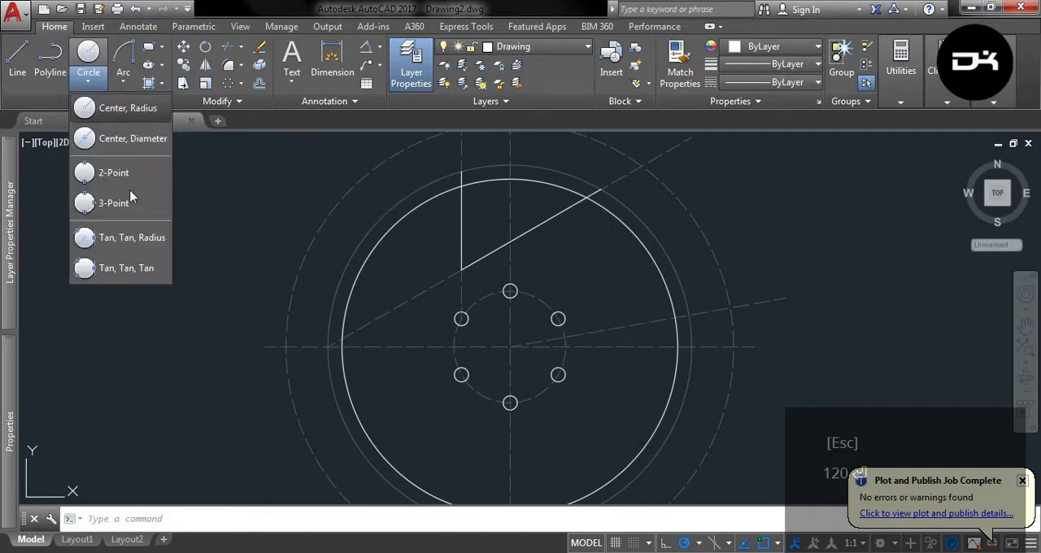
{"action": "left_click", "coordinate": [132, 238]}
{"action": "scroll", "coordinate": [481, 179], "scroll_direction": "up", "scroll_amount": 5}
{"action": "left_click", "coordinate": [442, 166]}
{"action": "left_click", "coordinate": [396, 255]}
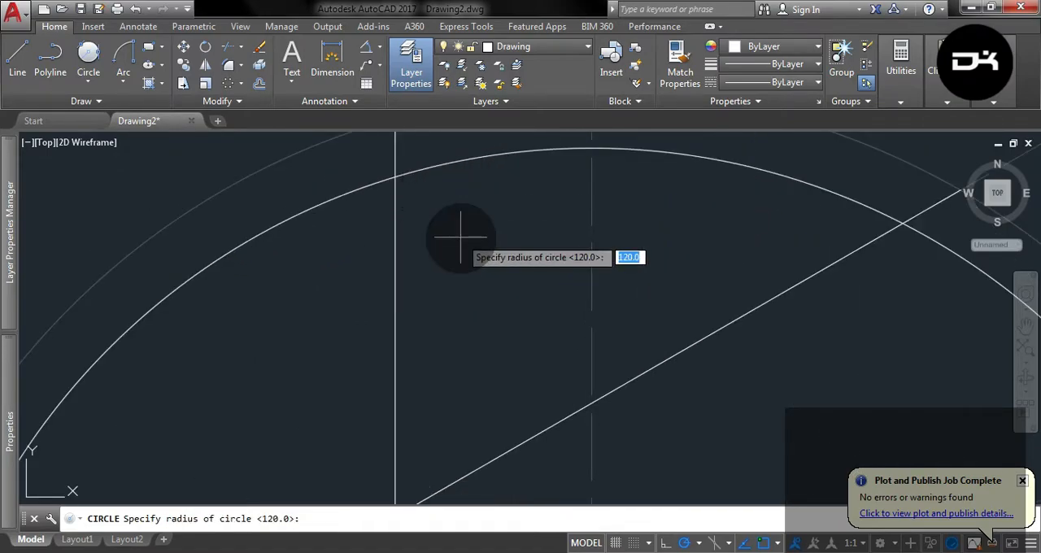
{"action": "type", "text": "10"}
{"action": "key", "text": "Return"}
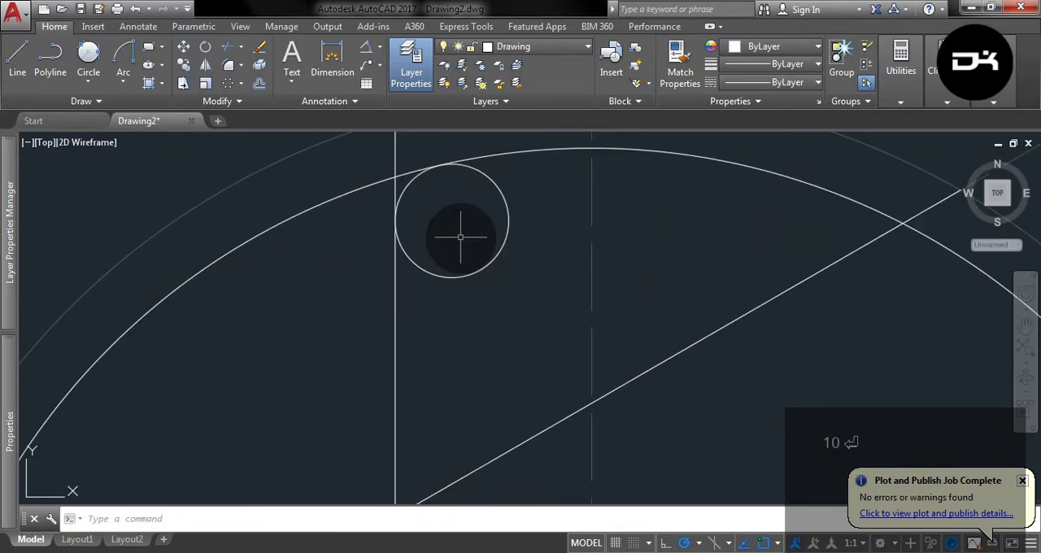
Draw another 10 mm radius circle tangent to the solid vertical line and the solid angled line.
{"action": "left_click", "coordinate": [88, 57]}
{"action": "left_click", "coordinate": [397, 391]}
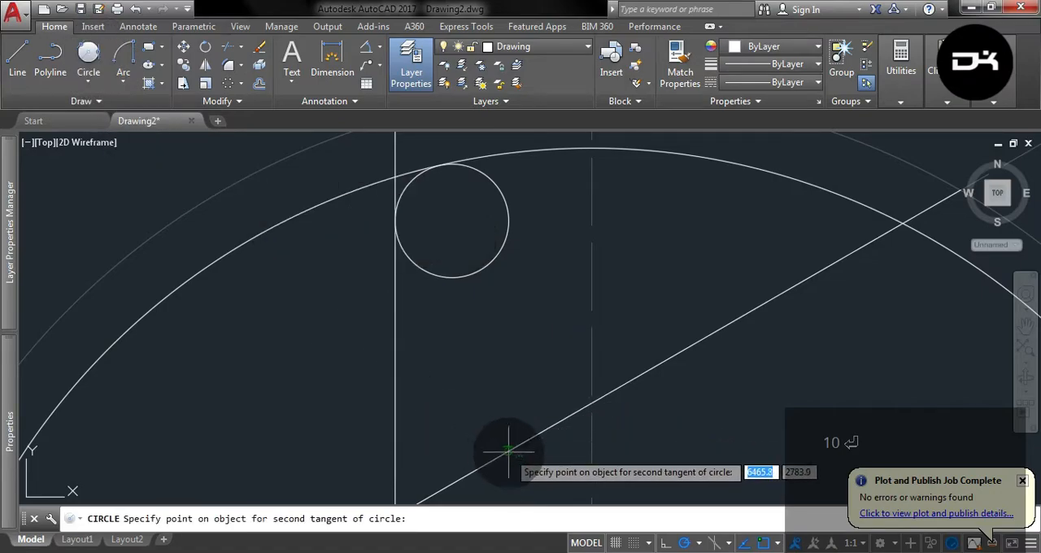
{"action": "left_click", "coordinate": [510, 450]}
{"action": "key", "text": "Return"}
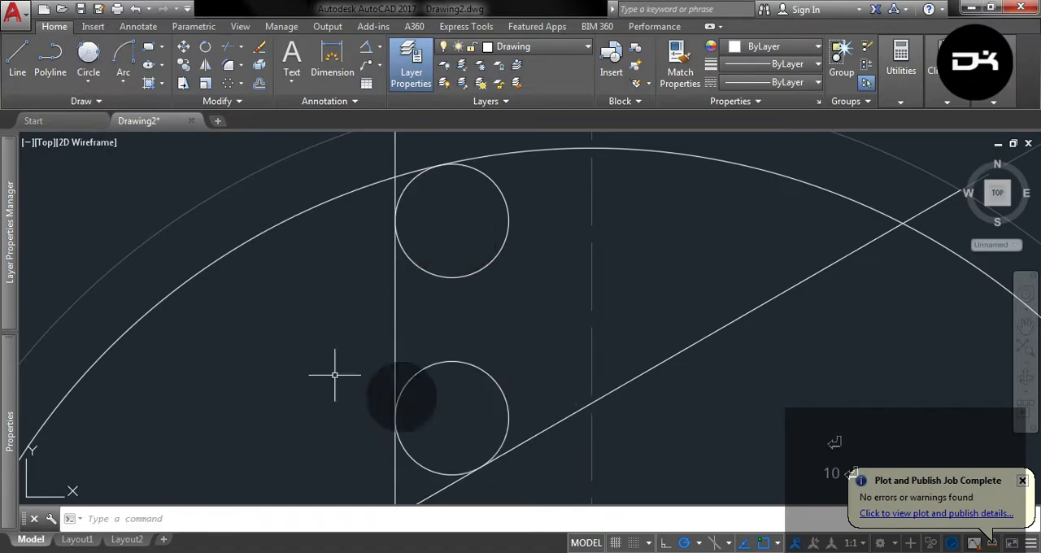
Draw a third 10 mm radius circle tangent to the 120 mm radius circle and the solid angled line, near their intersection.
{"action": "left_click", "coordinate": [88, 57]}
{"action": "left_click", "coordinate": [797, 186]}
{"action": "left_click", "coordinate": [817, 258]}
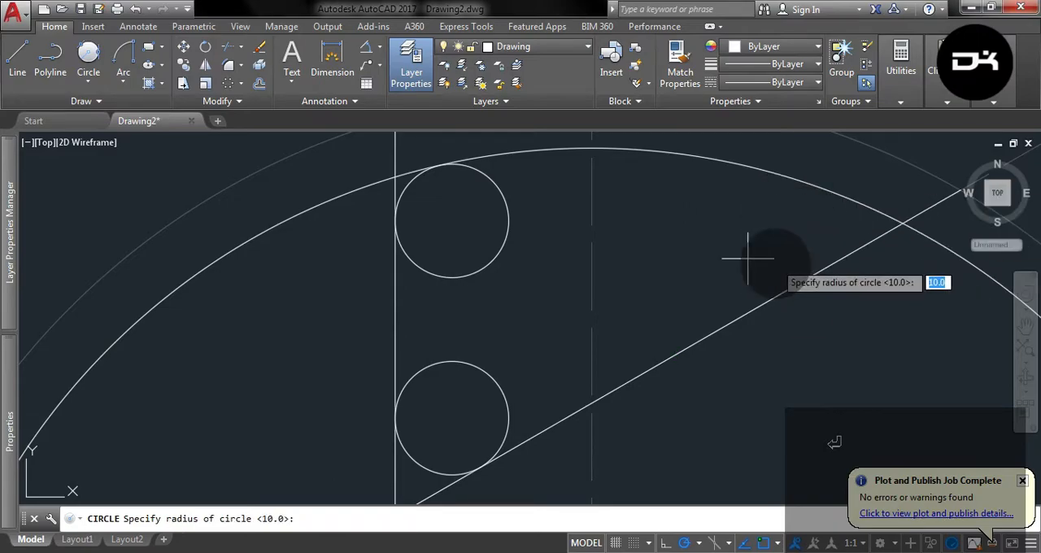
{"action": "key", "text": "Escape"}
Start Trim with the 120 mm radius circle, the three tangent circles and the two solid lines as cutting edges.
{"action": "scroll", "coordinate": [516, 274], "scroll_direction": "down", "scroll_amount": 2}
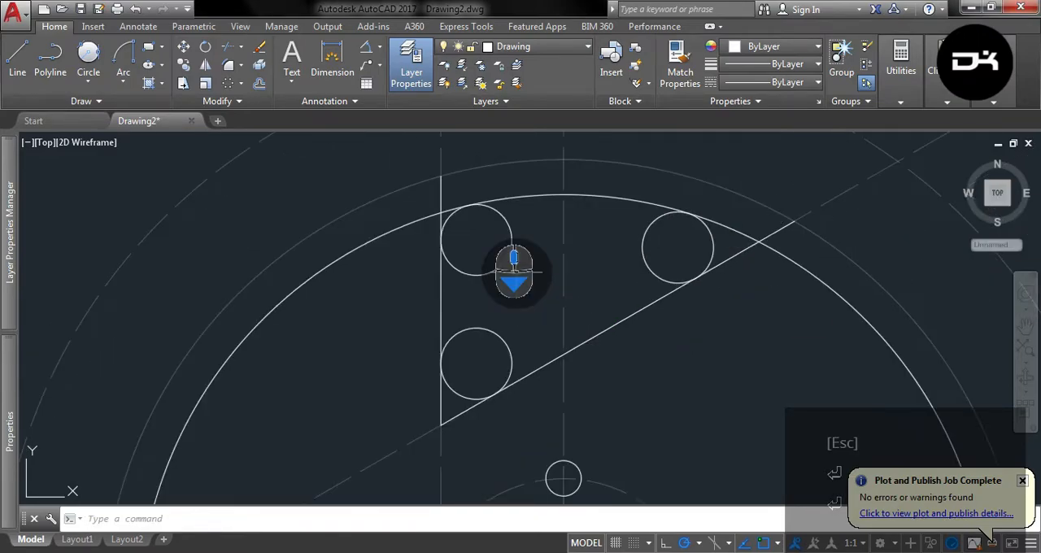
{"action": "left_click", "coordinate": [783, 332]}
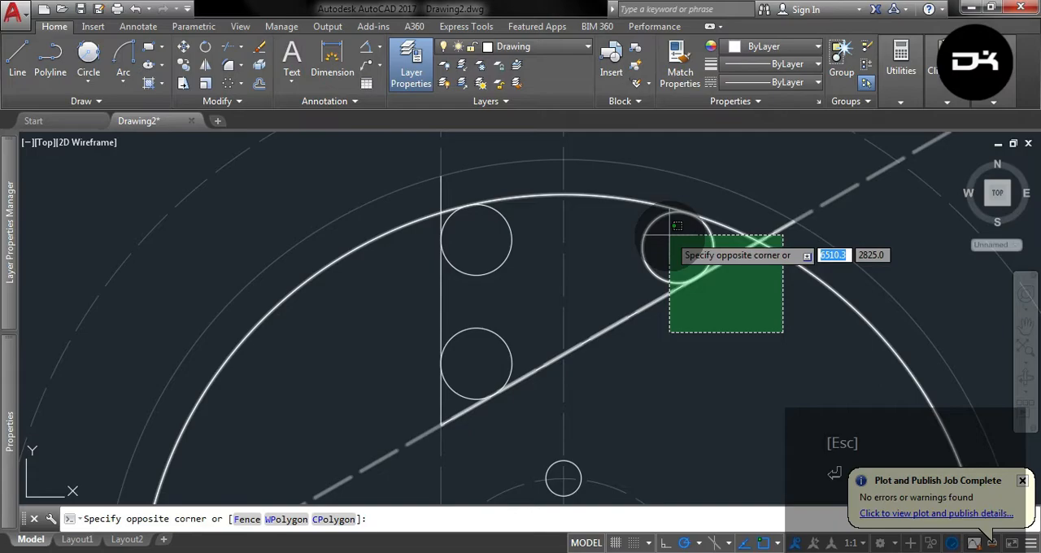
{"action": "left_click", "coordinate": [737, 354]}
{"action": "left_click", "coordinate": [677, 240]}
{"action": "left_click", "coordinate": [638, 198]}
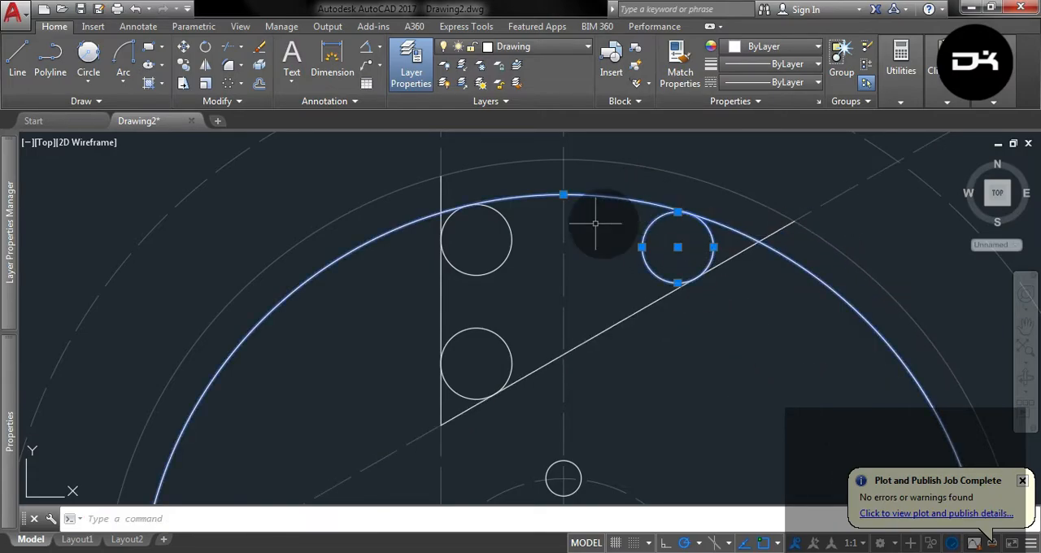
{"action": "left_click", "coordinate": [475, 364]}
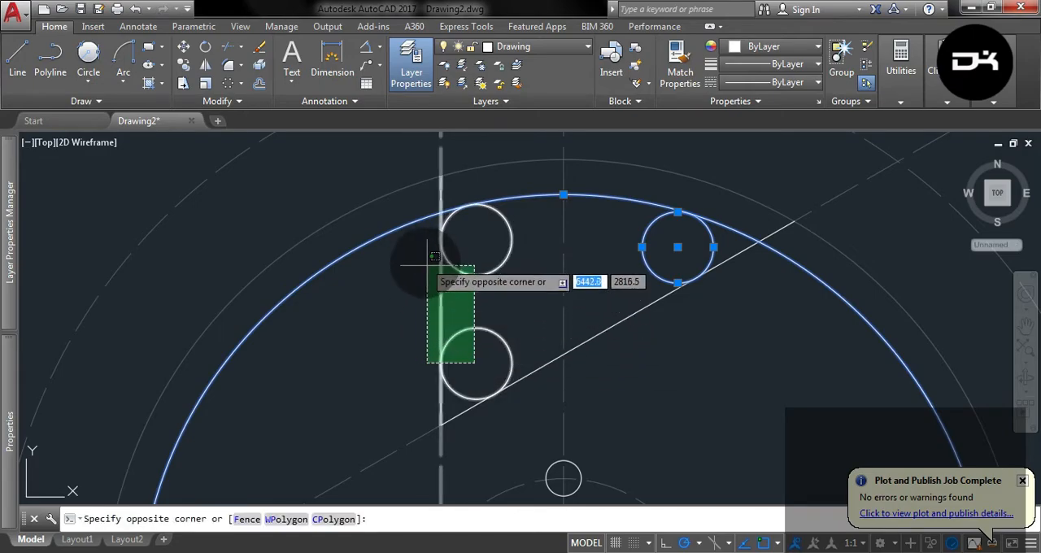
{"action": "left_click", "coordinate": [484, 260]}
{"action": "left_click", "coordinate": [484, 272]}
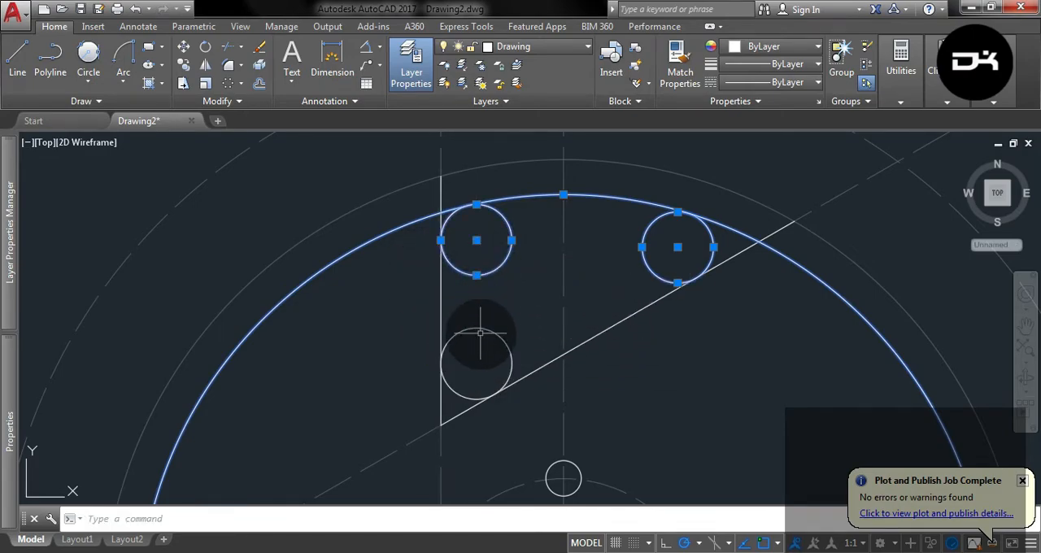
{"action": "left_click", "coordinate": [547, 362]}
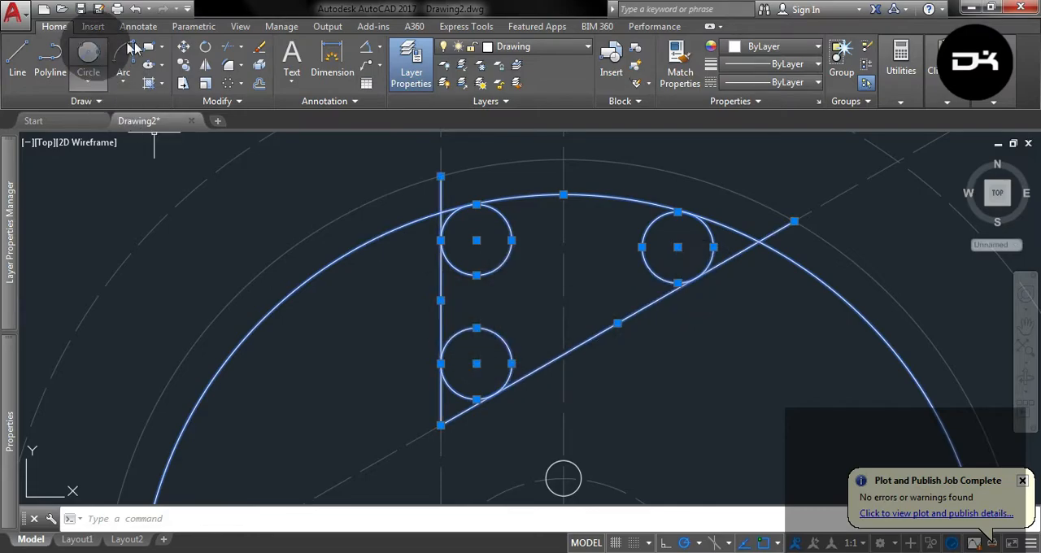
{"action": "left_click", "coordinate": [227, 47]}
Trim the upper-left corner's overhanging line and large arc and the tangent circle's inner part, leaving only the rounding arc.
{"action": "scroll", "coordinate": [442, 190], "scroll_direction": "up", "scroll_amount": 4}
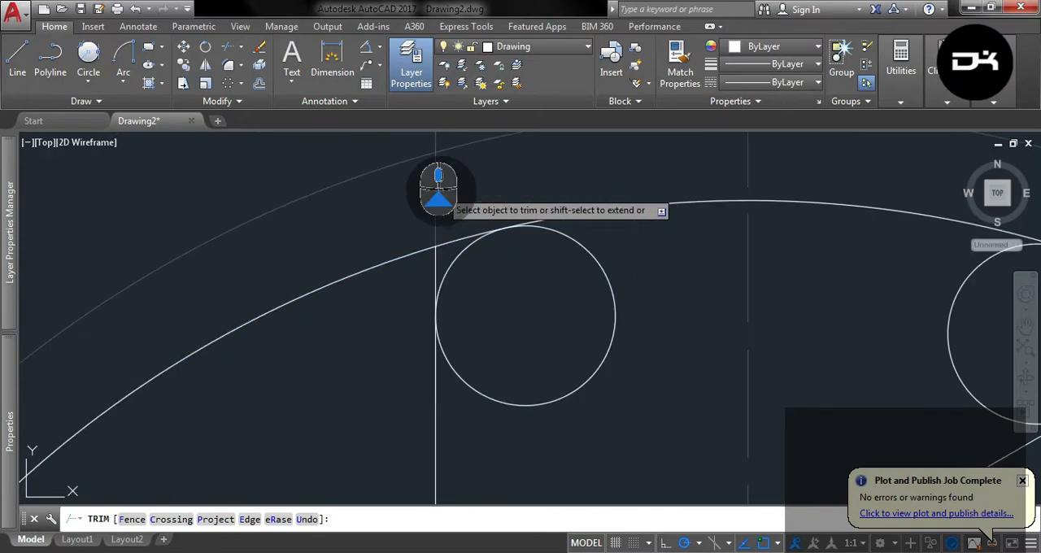
{"action": "left_click", "coordinate": [430, 272]}
{"action": "left_click", "coordinate": [438, 240]}
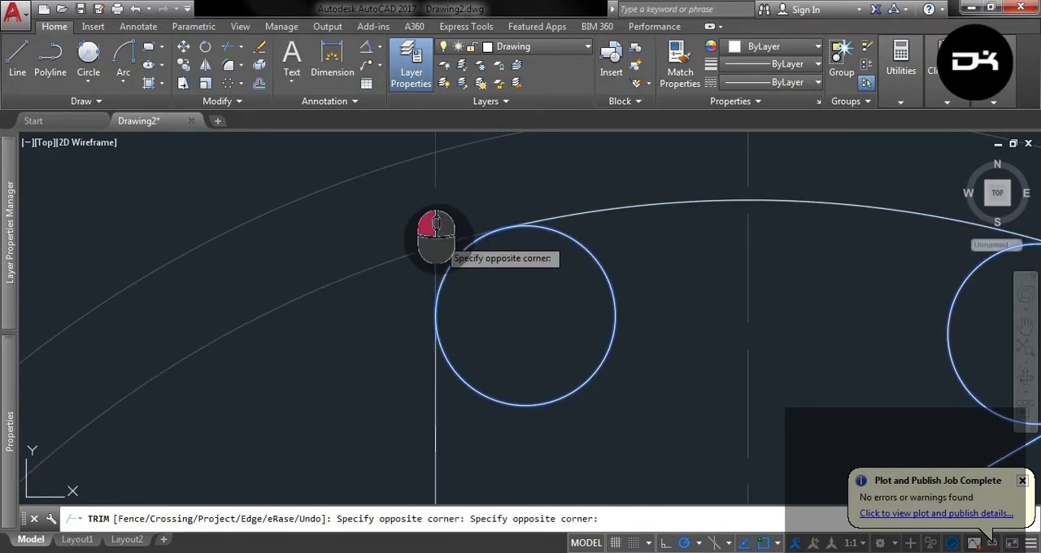
{"action": "left_click", "coordinate": [624, 307]}
{"action": "left_click", "coordinate": [601, 304]}
Trim the excess arc and line at the upper-right corner and the inner part of its tangent circle.
{"action": "scroll", "coordinate": [479, 256], "scroll_direction": "down", "scroll_amount": 6}
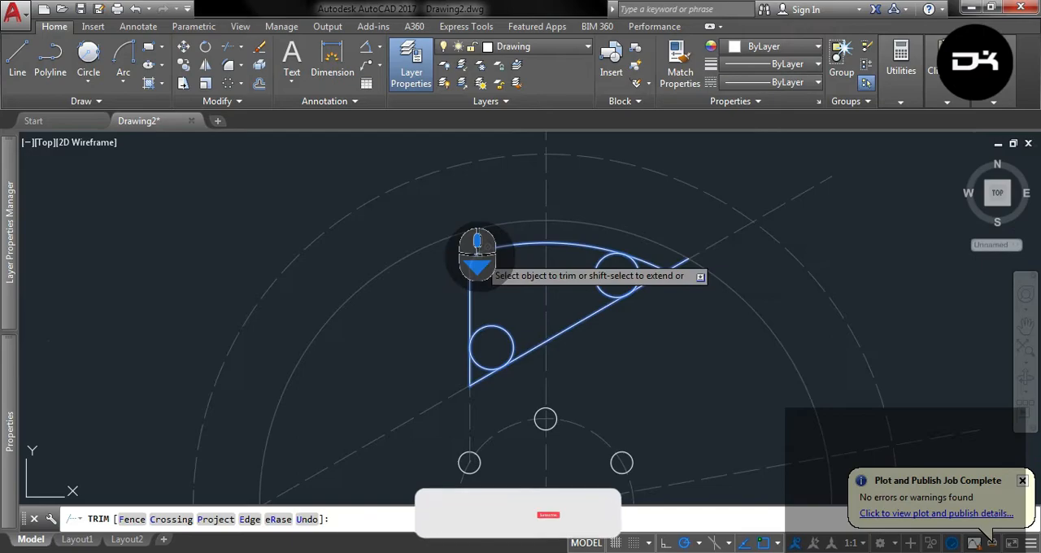
{"action": "scroll", "coordinate": [655, 288], "scroll_direction": "up", "scroll_amount": 2}
{"action": "left_click", "coordinate": [705, 293]}
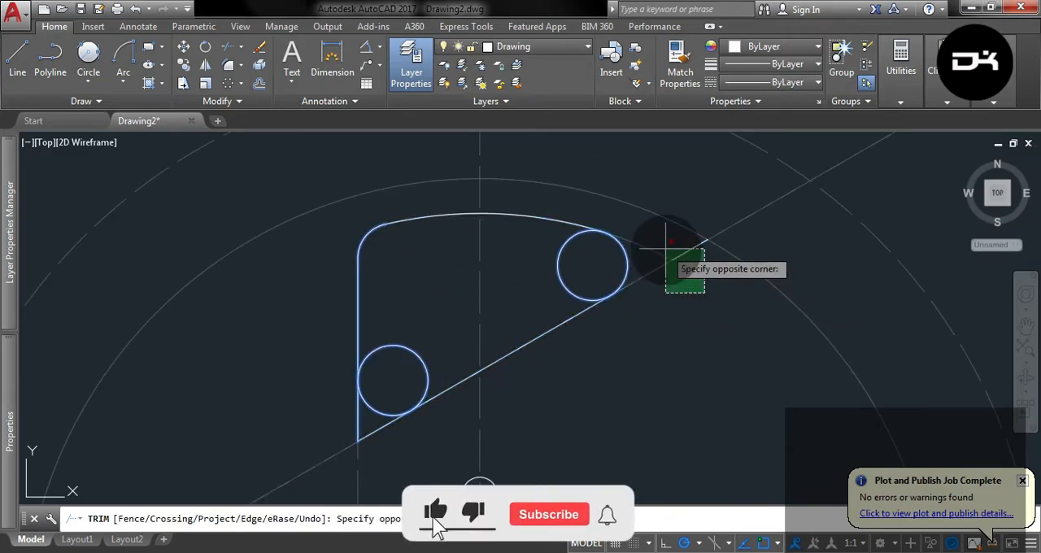
{"action": "left_click", "coordinate": [666, 248]}
{"action": "left_click", "coordinate": [560, 267]}
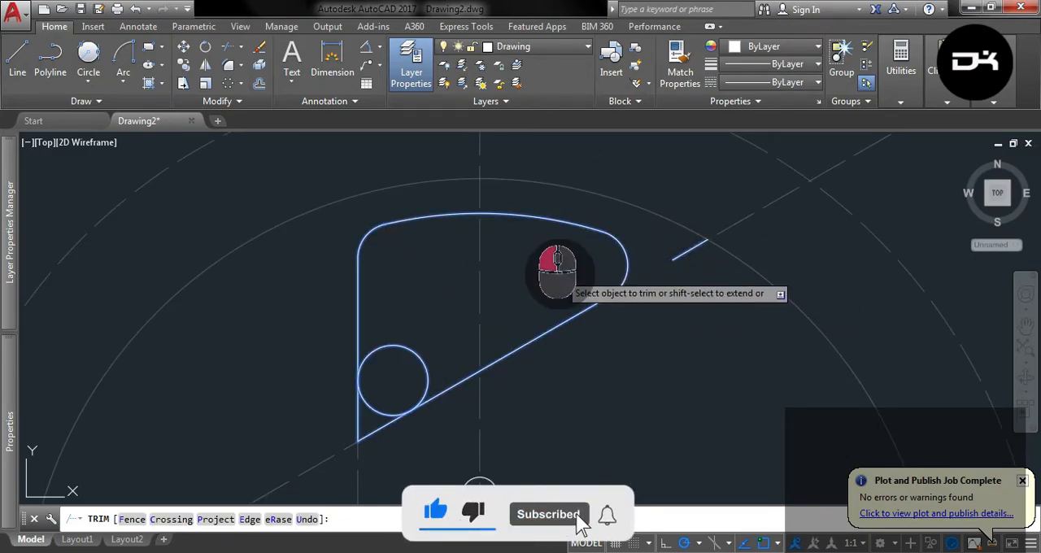
Trim the cutout's lower-left corner down to its rounding arc and erase the leftover line segment outside the right corner.
{"action": "left_click", "coordinate": [385, 454]}
{"action": "left_click", "coordinate": [337, 418]}
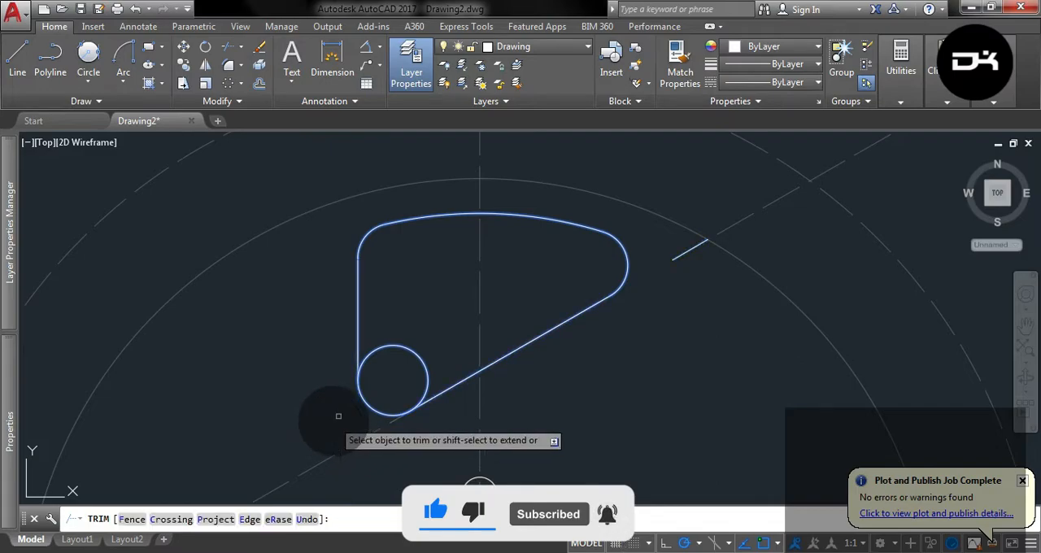
{"action": "left_click", "coordinate": [392, 345]}
{"action": "key", "text": "Escape"}
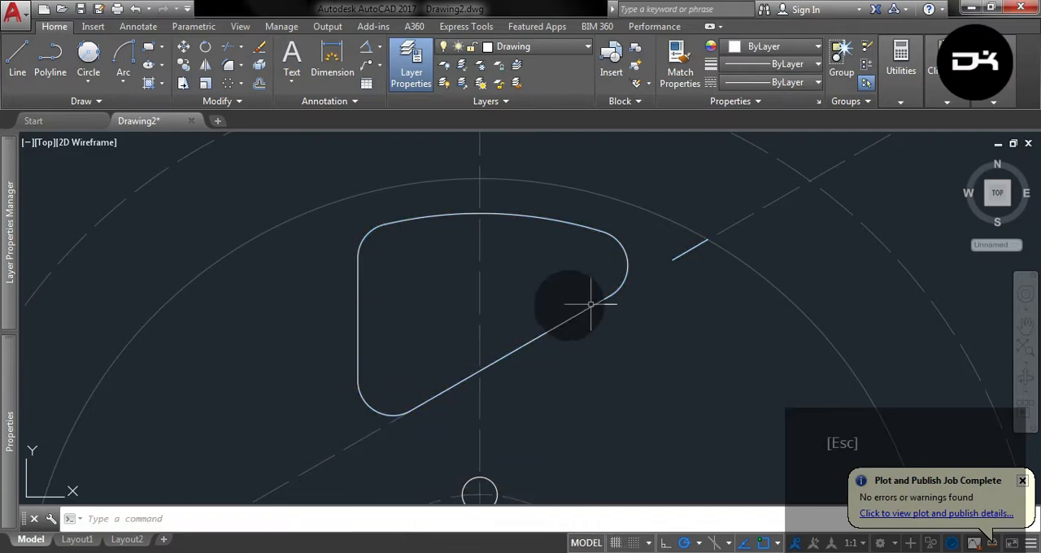
{"action": "left_click", "coordinate": [676, 259]}
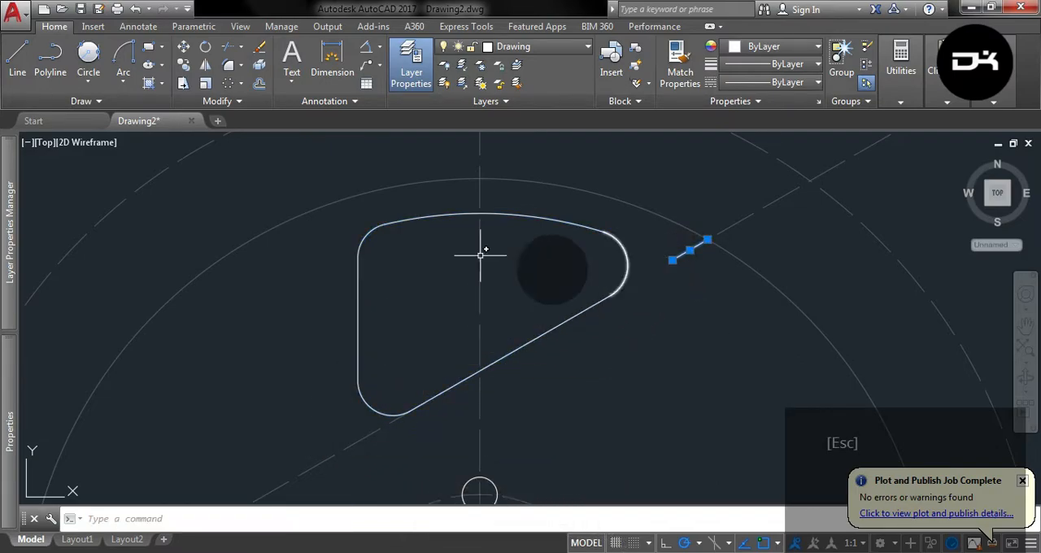
{"action": "left_click", "coordinate": [266, 49]}
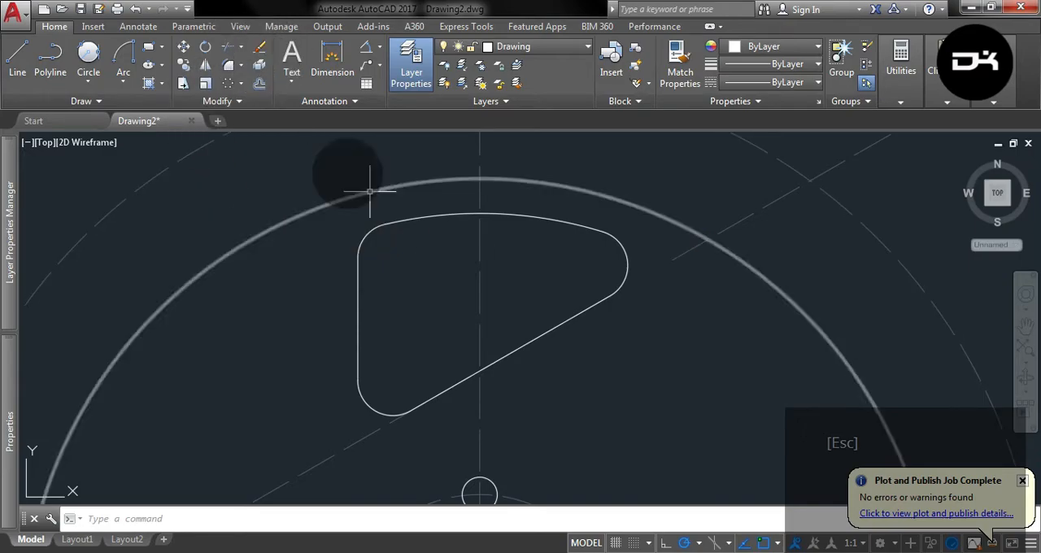
Create a polar array of the whole rounded cutout outline around the circle centre, with 6 items over 360 degrees.
{"action": "scroll", "coordinate": [512, 337], "scroll_direction": "down", "scroll_amount": 2}
{"action": "scroll", "coordinate": [453, 320], "scroll_direction": "up", "scroll_amount": 2}
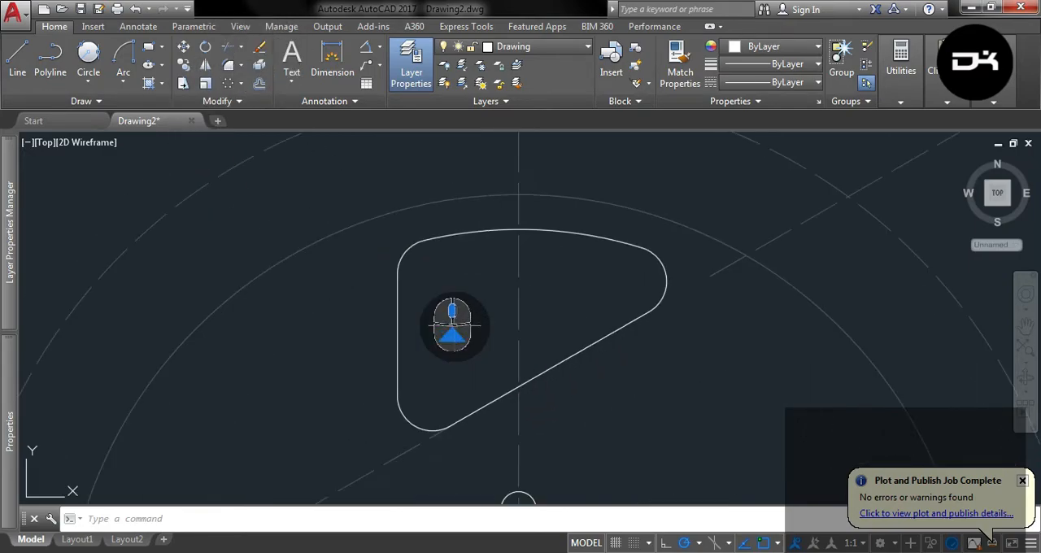
{"action": "scroll", "coordinate": [527, 253], "scroll_direction": "down", "scroll_amount": 2}
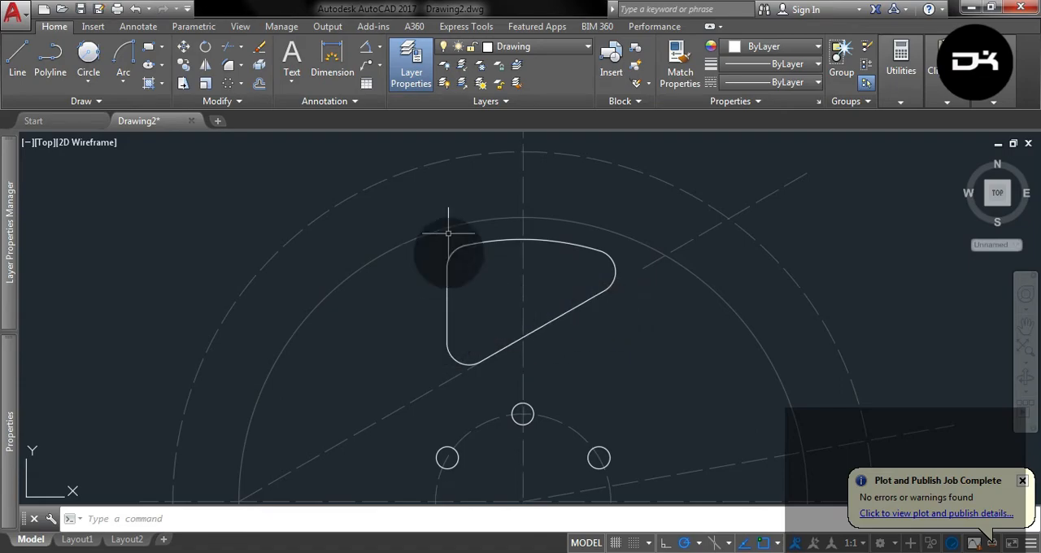
{"action": "left_click", "coordinate": [454, 293]}
{"action": "left_click", "coordinate": [441, 234]}
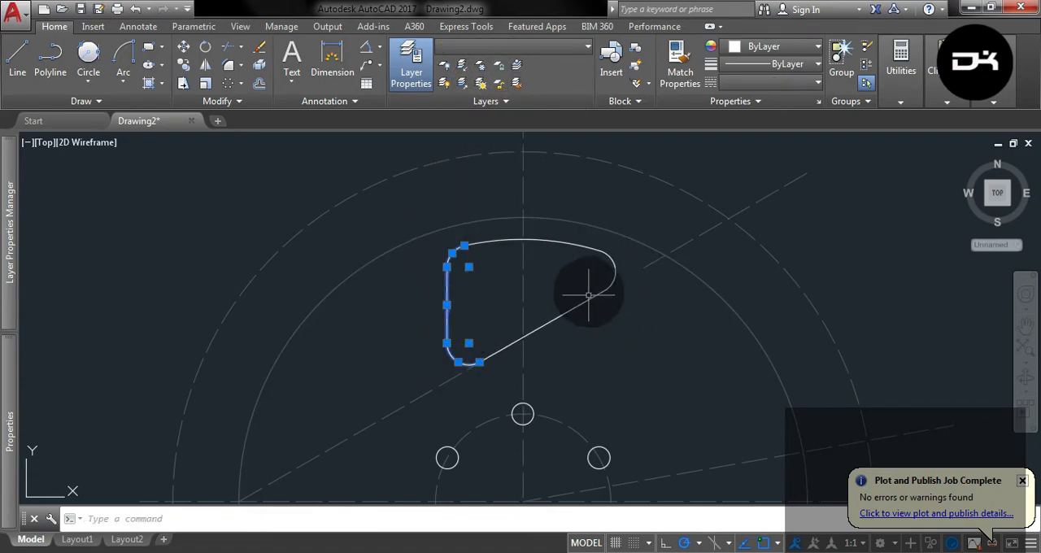
{"action": "scroll", "coordinate": [592, 279], "scroll_direction": "up", "scroll_amount": 4}
{"action": "left_click", "coordinate": [630, 275]}
{"action": "left_click", "coordinate": [488, 225]}
{"action": "scroll", "coordinate": [558, 186], "scroll_direction": "down", "scroll_amount": 5}
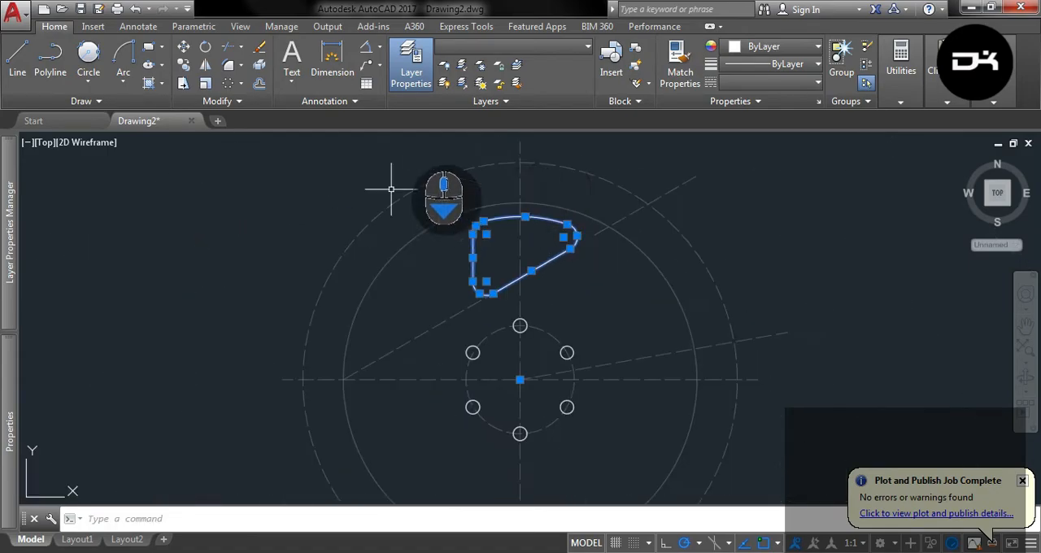
{"action": "left_click", "coordinate": [229, 85]}
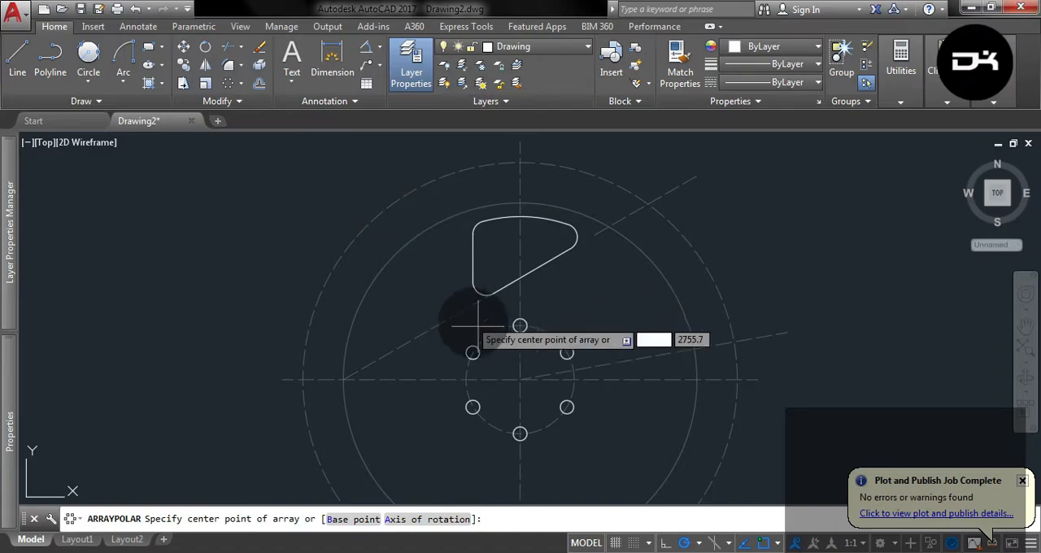
{"action": "left_click", "coordinate": [520, 379]}
{"action": "key", "text": "Return"}
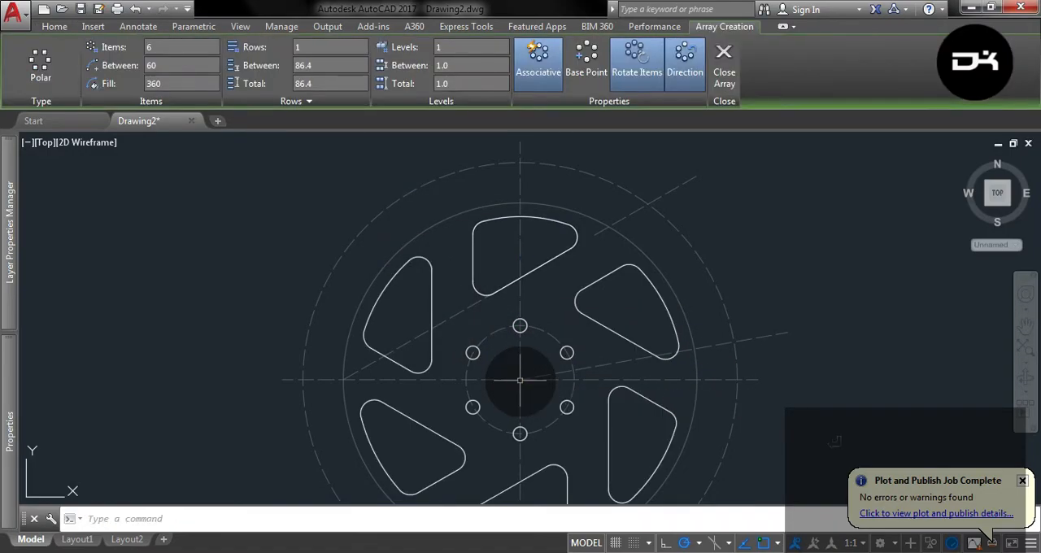
{"action": "scroll", "coordinate": [389, 264], "scroll_direction": "down", "scroll_amount": 2}
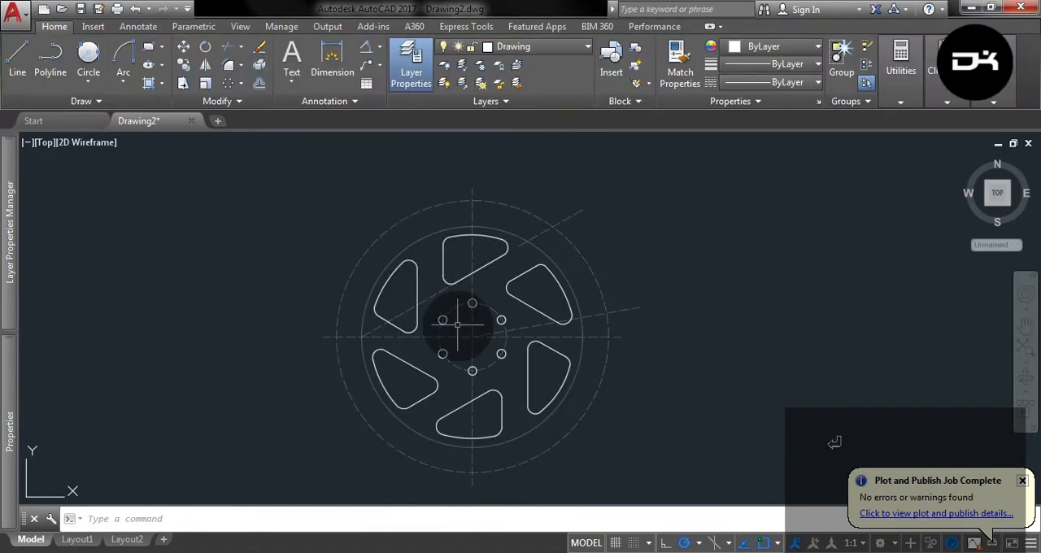
Draw a 30 mm line along the horizontal centreline from the thin continuous circle's right quadrant to the outer dashed circle.
{"action": "scroll", "coordinate": [631, 269], "scroll_direction": "up", "scroll_amount": 3}
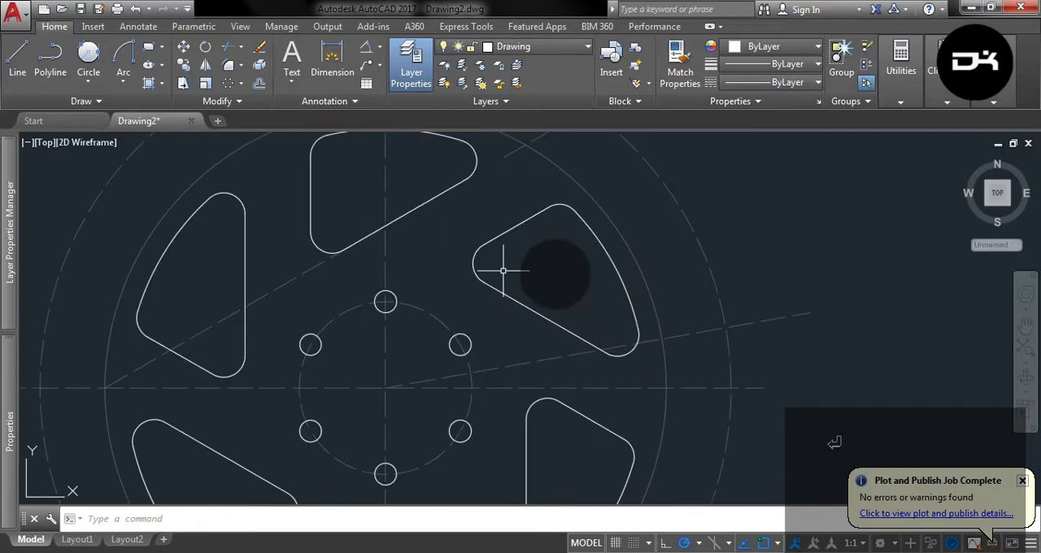
{"action": "left_click", "coordinate": [17, 59]}
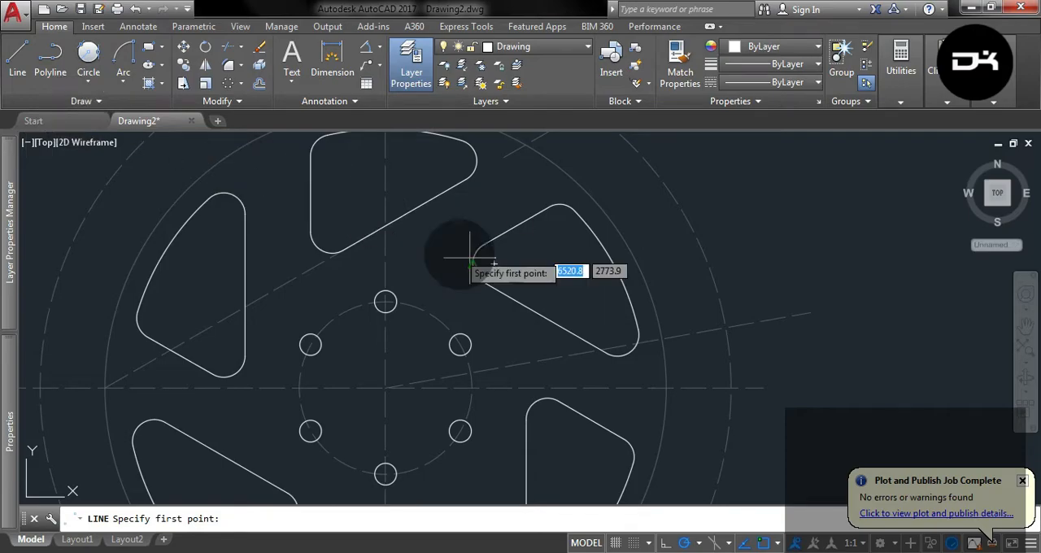
{"action": "left_click", "coordinate": [667, 388]}
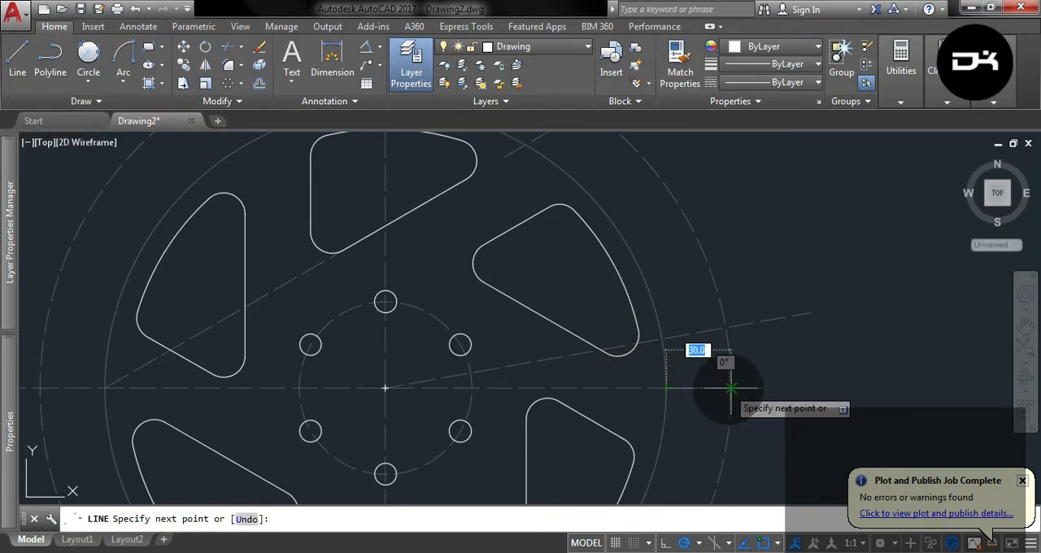
{"action": "key", "text": "Escape"}
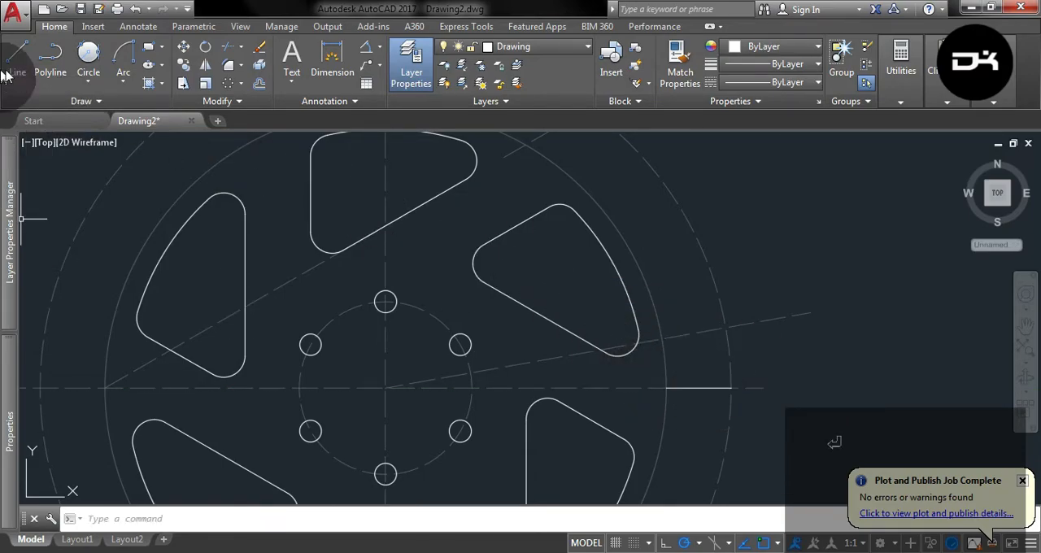
Draw a Start, End, Radius arc of radius 40 mm from the line's outer end to the inner circle's intersection with the angled dashed line.
{"action": "left_click", "coordinate": [123, 82]}
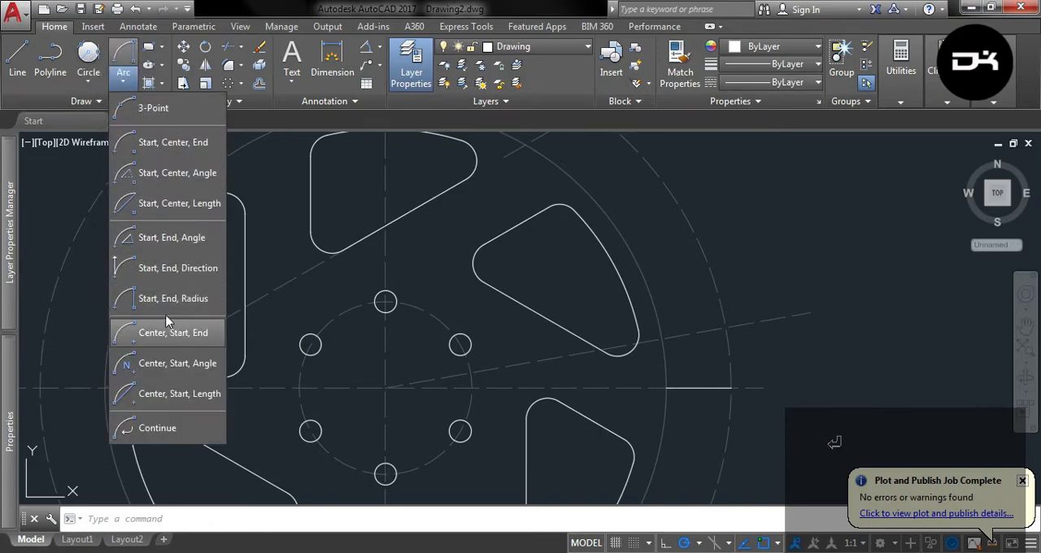
{"action": "left_click", "coordinate": [191, 300]}
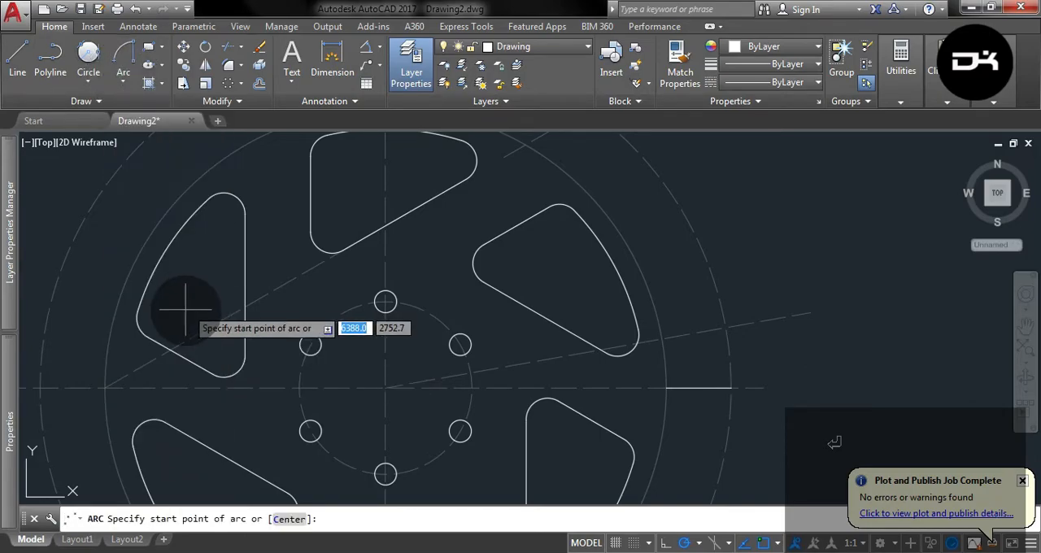
{"action": "left_click", "coordinate": [730, 387]}
{"action": "left_click", "coordinate": [661, 338]}
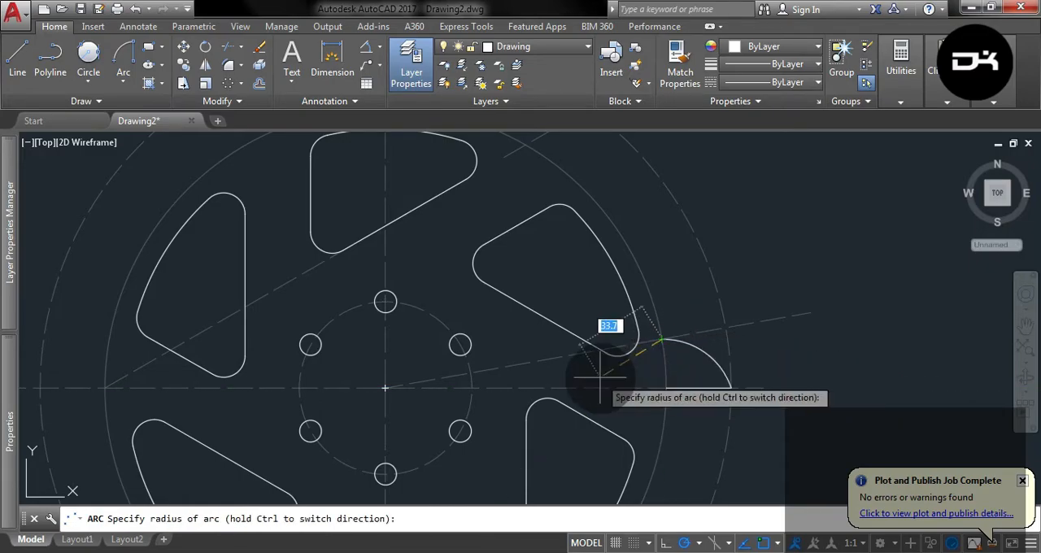
{"action": "type", "text": "40"}
{"action": "key", "text": "Return"}
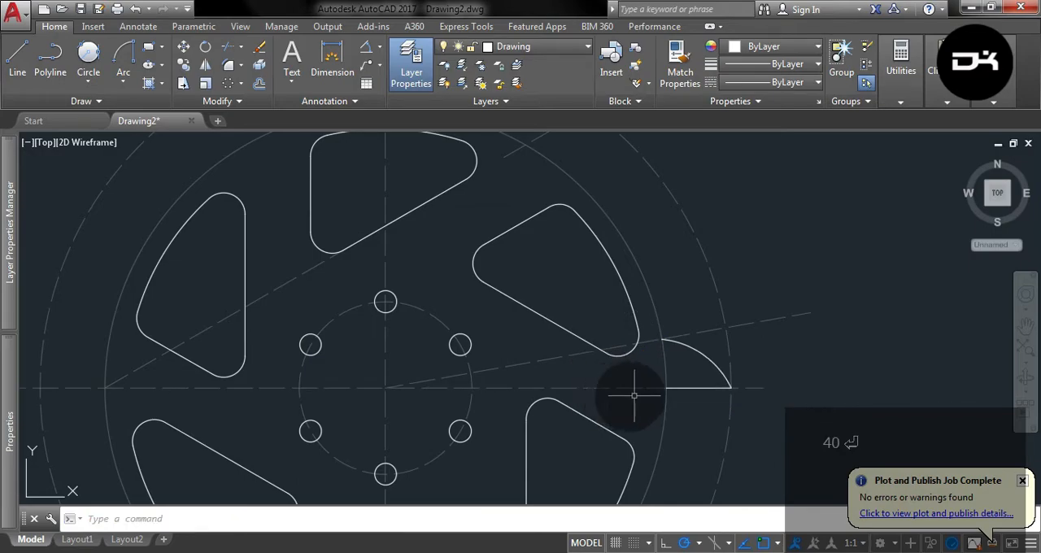
Create a polar array of the tooth's line and arc around the circle centre, with 36 items spaced 10 degrees over 360 degrees.
{"action": "left_click", "coordinate": [691, 386]}
{"action": "left_click", "coordinate": [694, 350]}
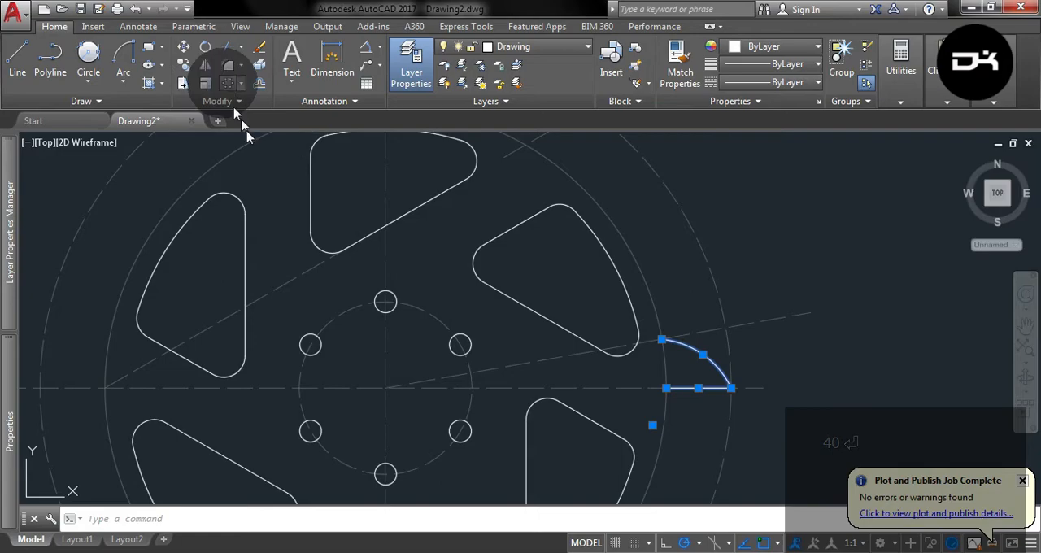
{"action": "left_click", "coordinate": [228, 83]}
{"action": "left_click", "coordinate": [385, 388]}
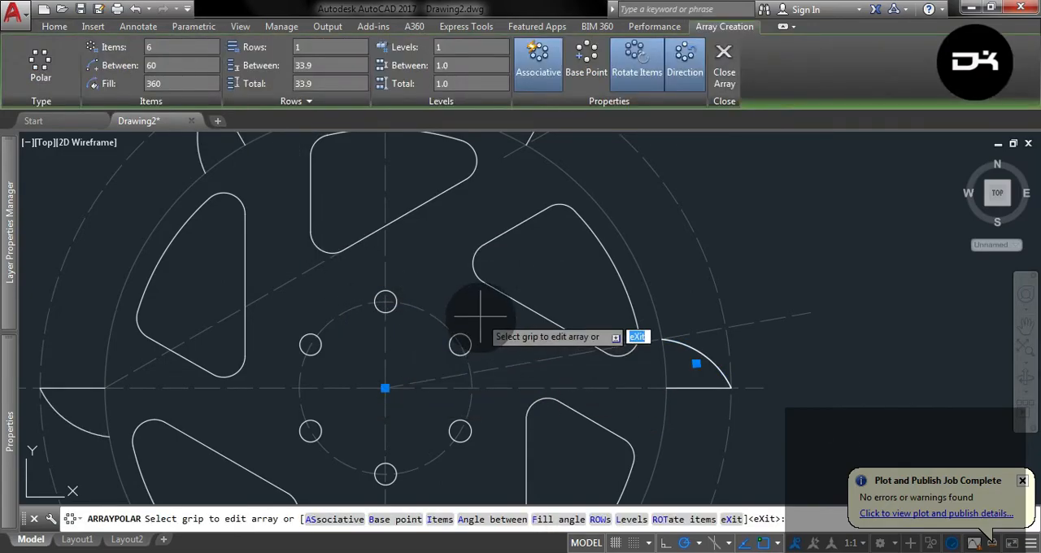
{"action": "scroll", "coordinate": [480, 313], "scroll_direction": "down", "scroll_amount": 4}
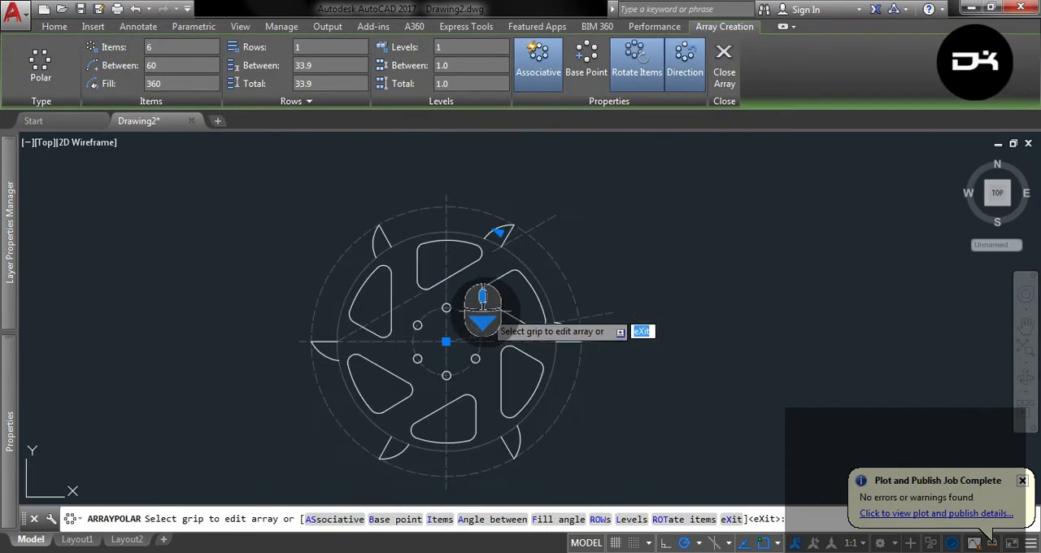
{"action": "left_click", "coordinate": [187, 66]}
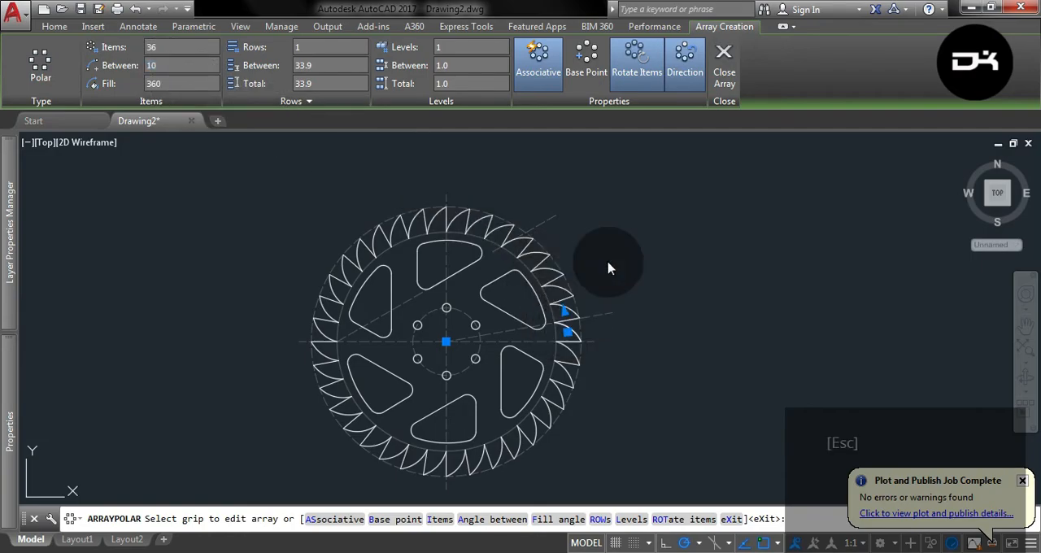
{"action": "key", "text": "Return"}
{"action": "scroll", "coordinate": [604, 293], "scroll_direction": "up", "scroll_amount": 6}
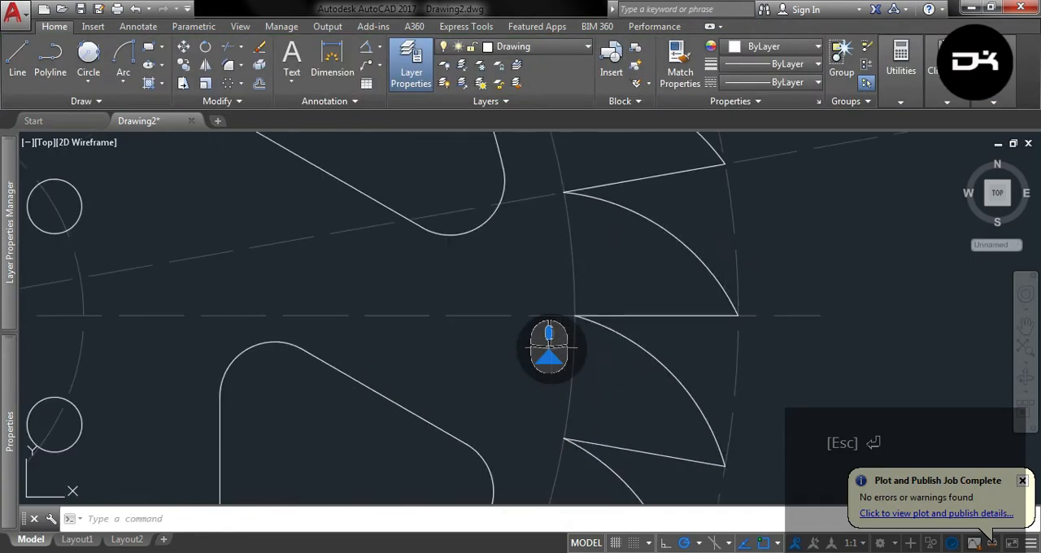
{"action": "scroll", "coordinate": [605, 293], "scroll_direction": "down", "scroll_amount": 6}
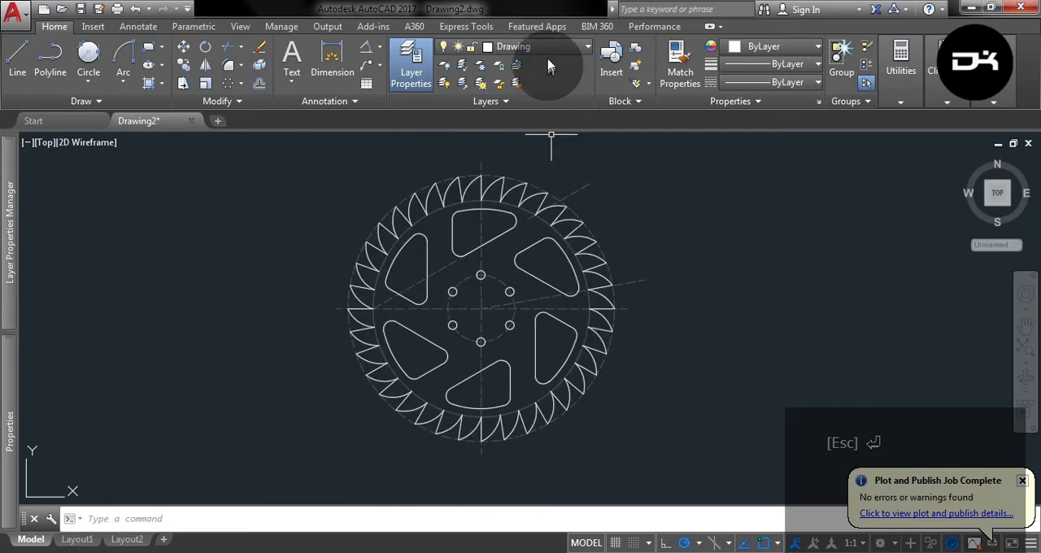